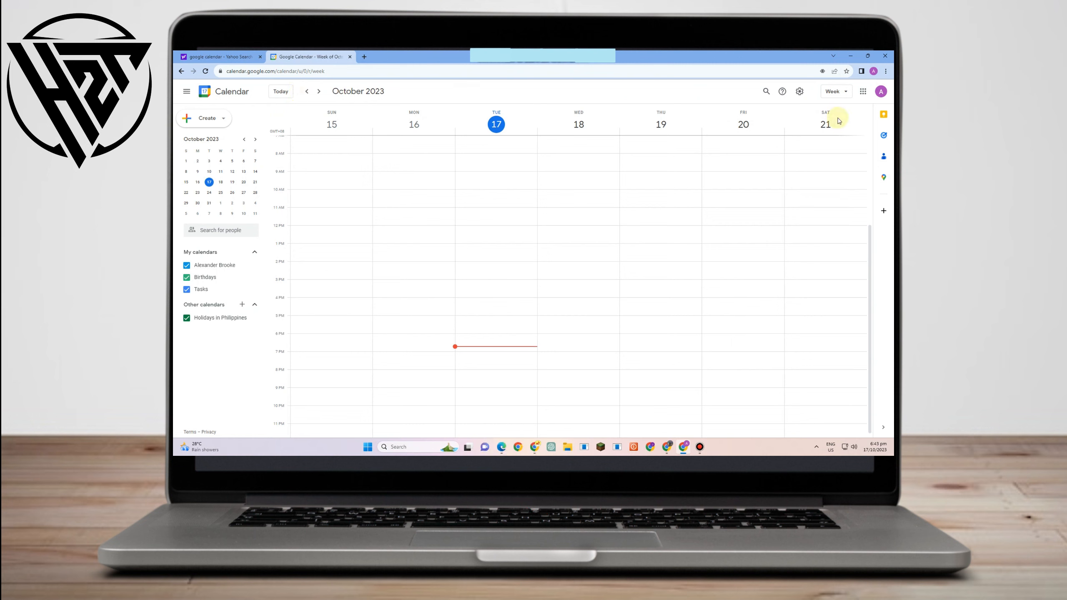
Display the calendar by month, postponing the browser notification request, and browse to September 2023 and back to October 2023
left_click(841, 91)
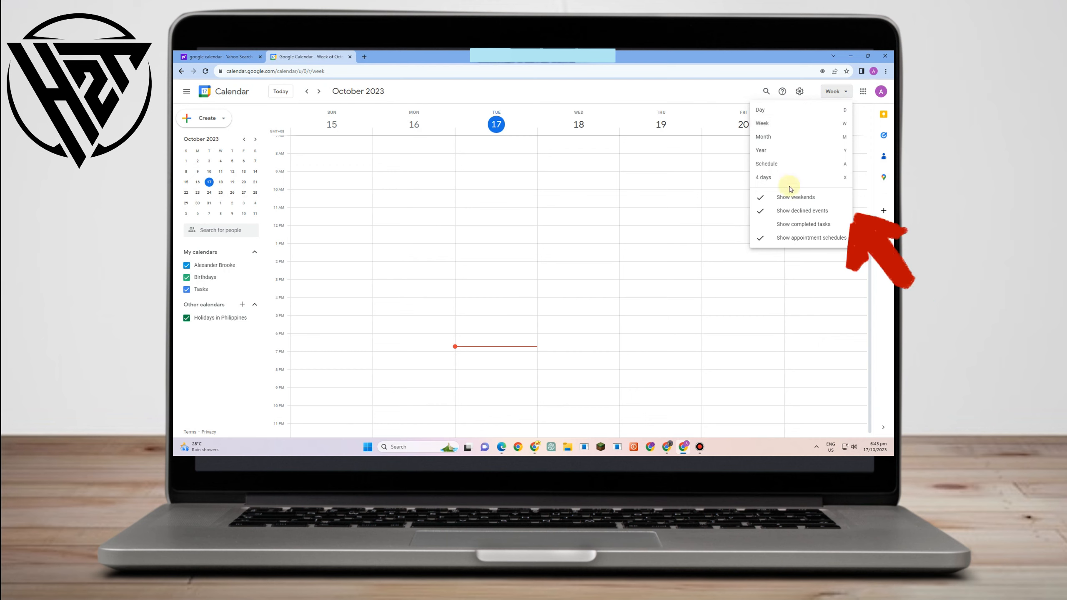
left_click(778, 138)
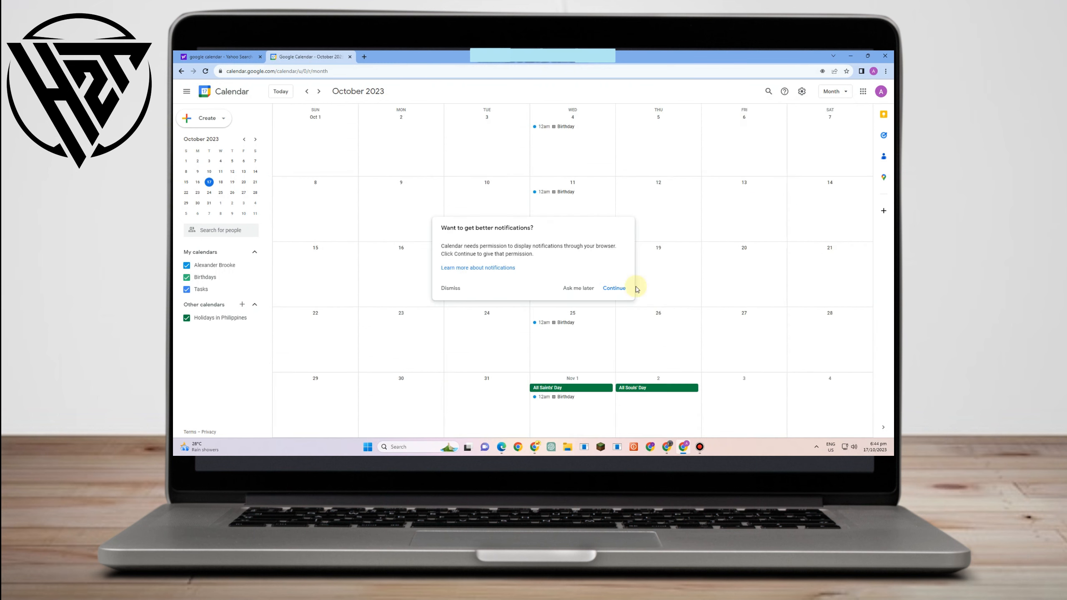
left_click(589, 290)
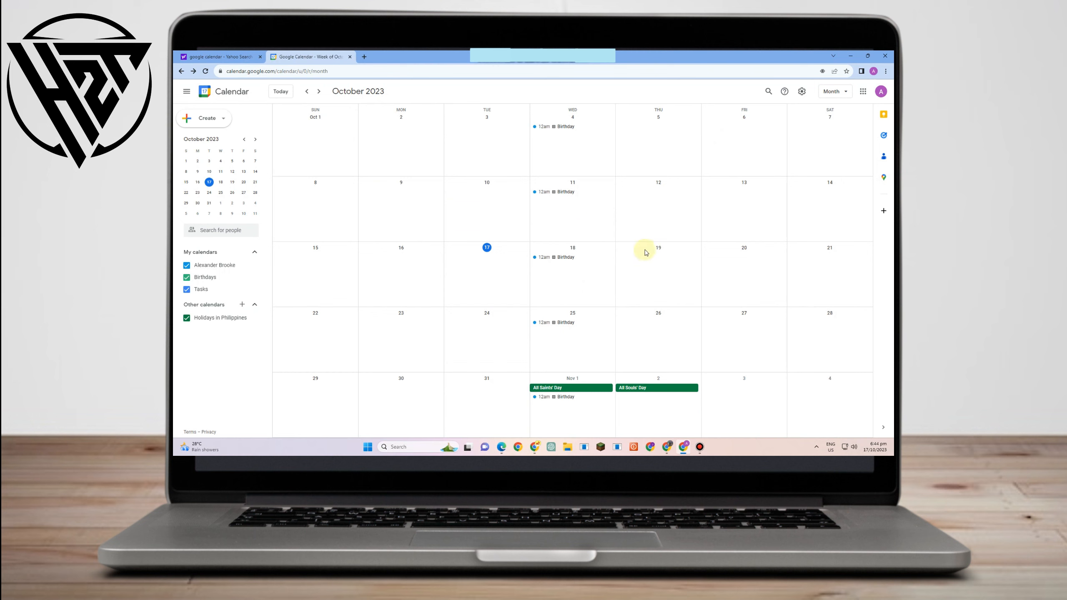
scroll(675, 358, "up", 1)
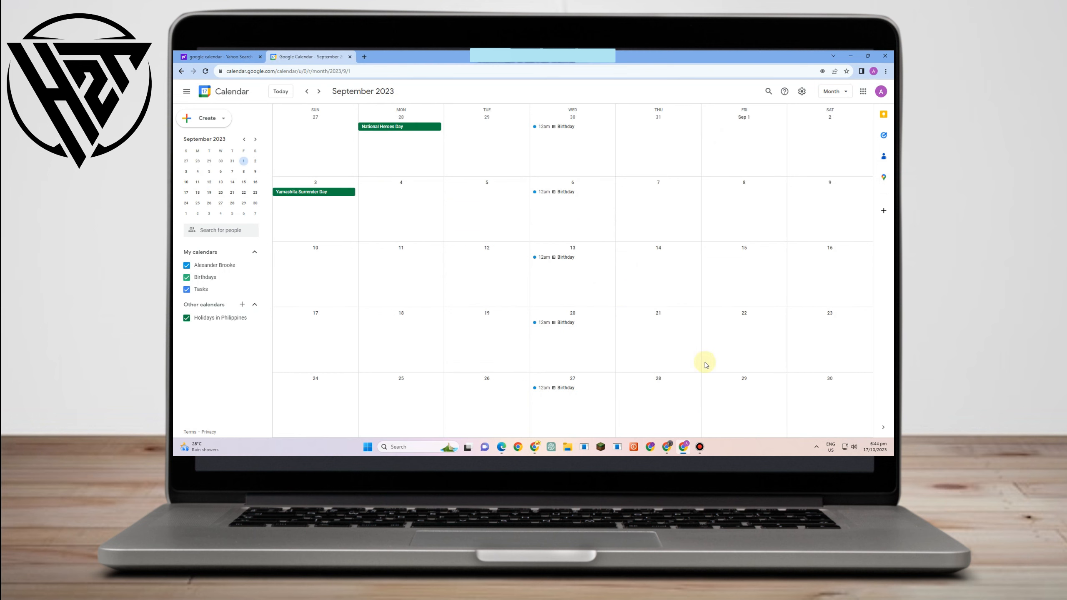
scroll(705, 365, "down", 1)
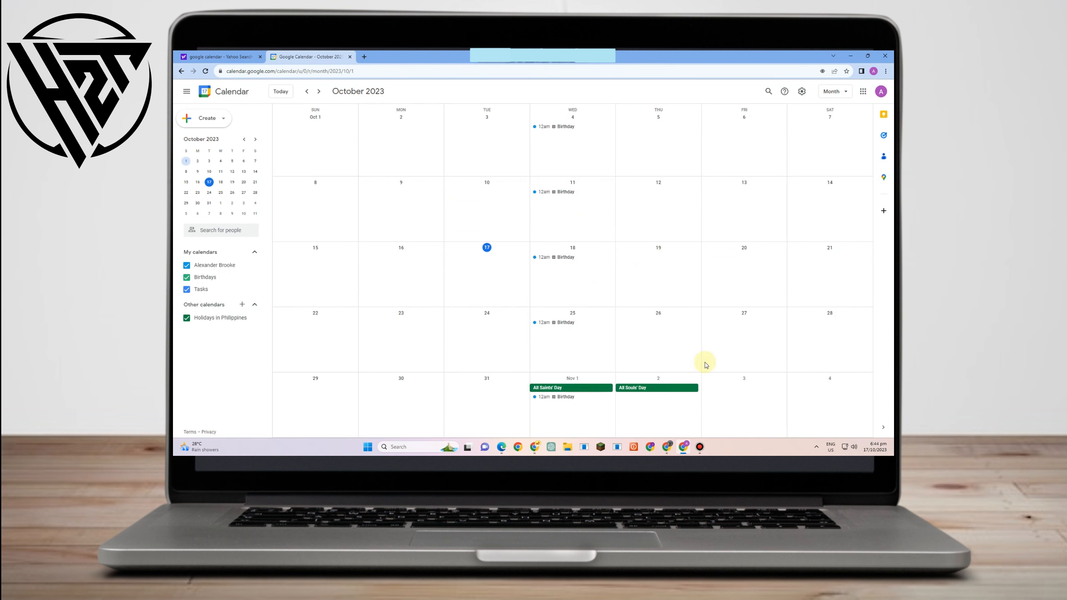
Display the calendar in Schedule view and look through the listed events and holidays from October 2023 onward
left_click(844, 96)
left_click(808, 168)
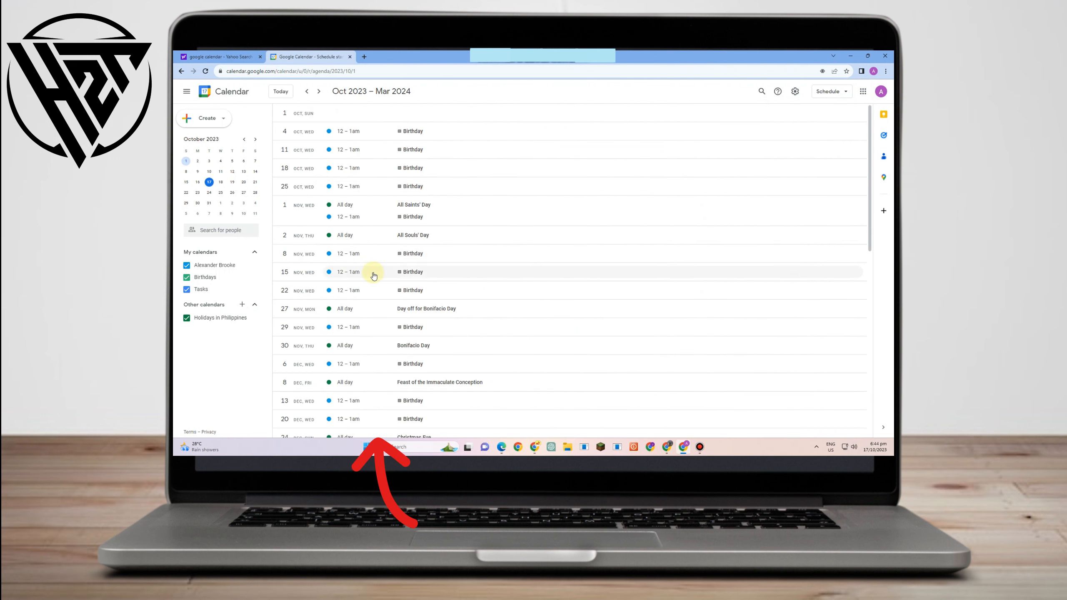
scroll(370, 332, "down", 5)
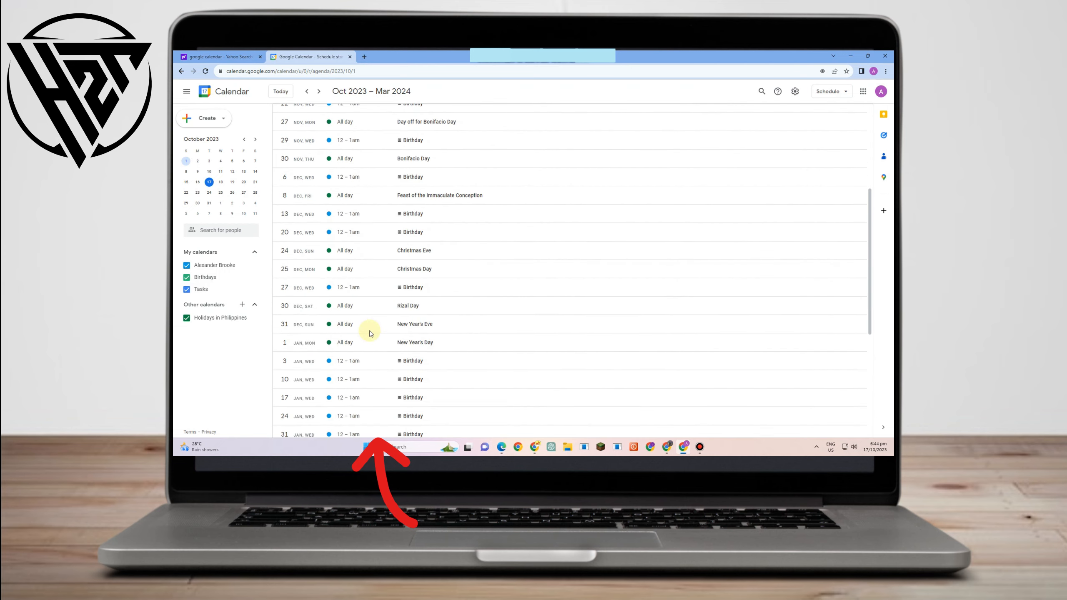
scroll(456, 365, "down", 3)
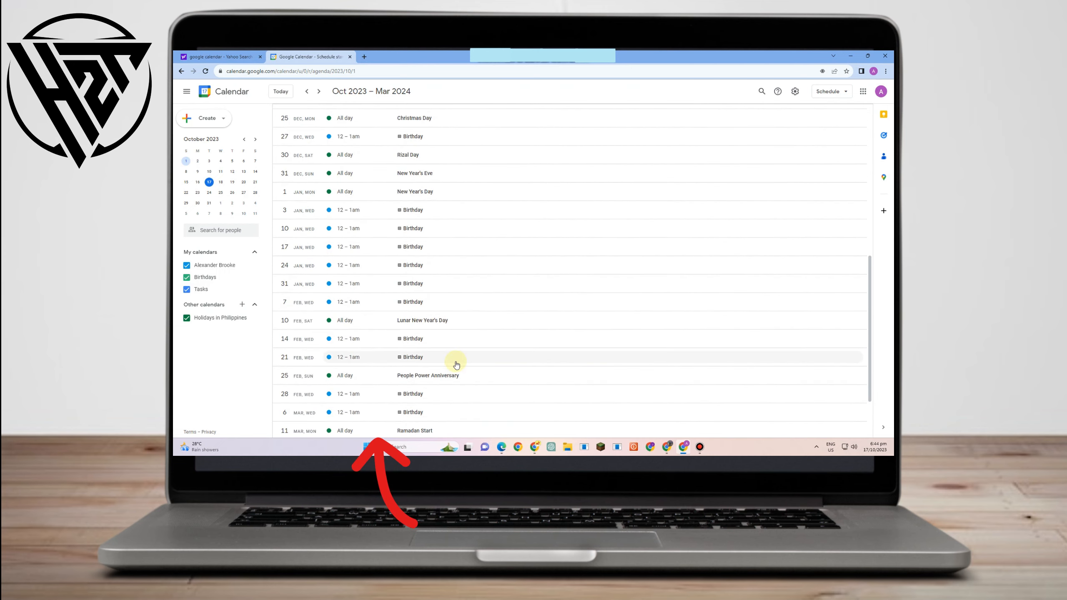
scroll(456, 365, "up", 10)
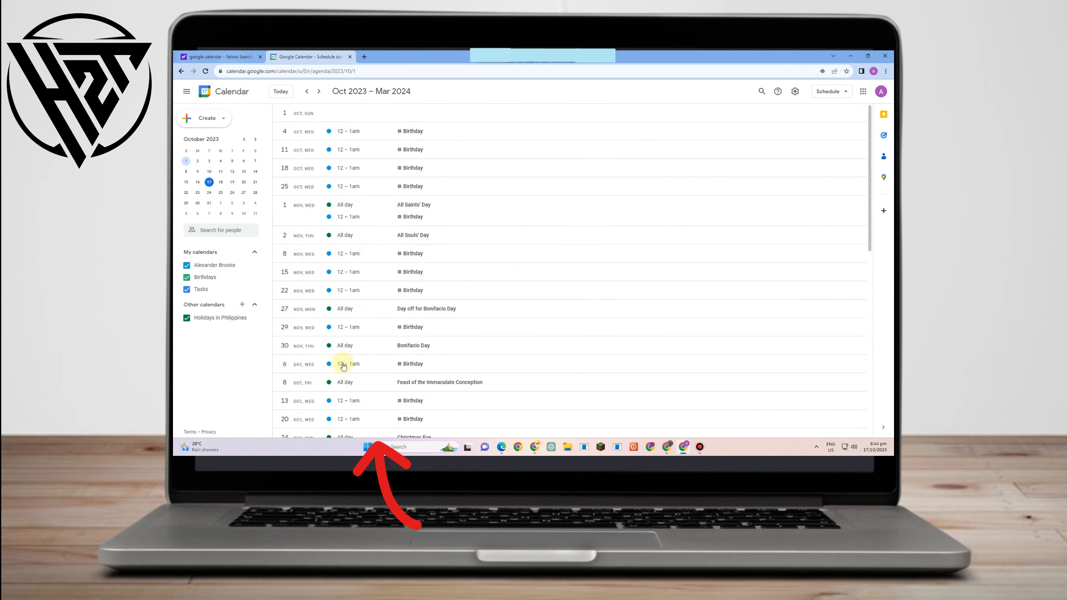
Switch the calendar to Week view and return to the current week
left_click(828, 99)
left_click(806, 122)
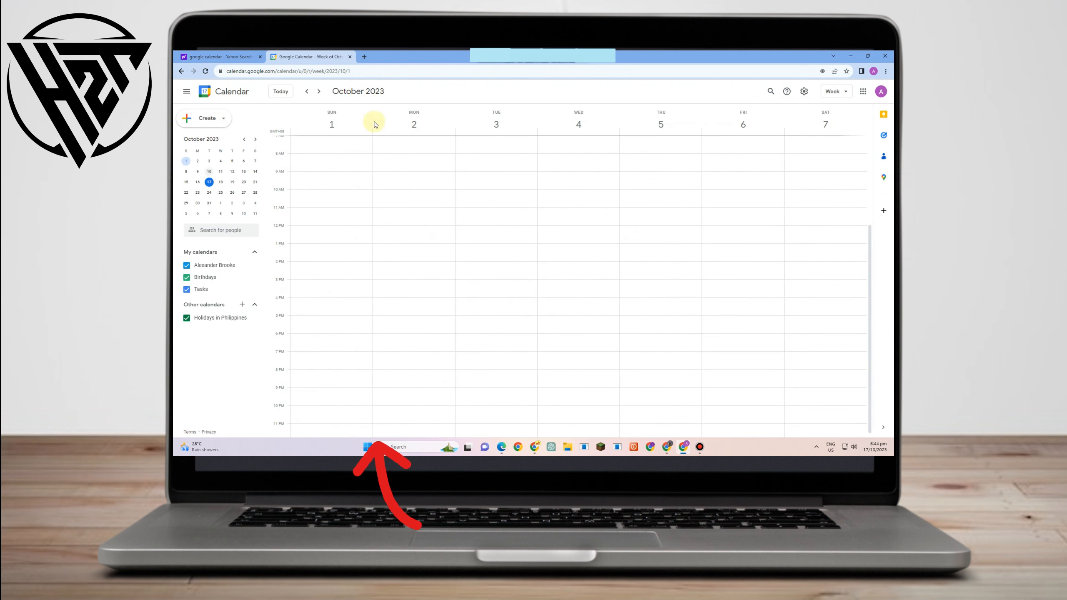
scroll(590, 252, "down", 1)
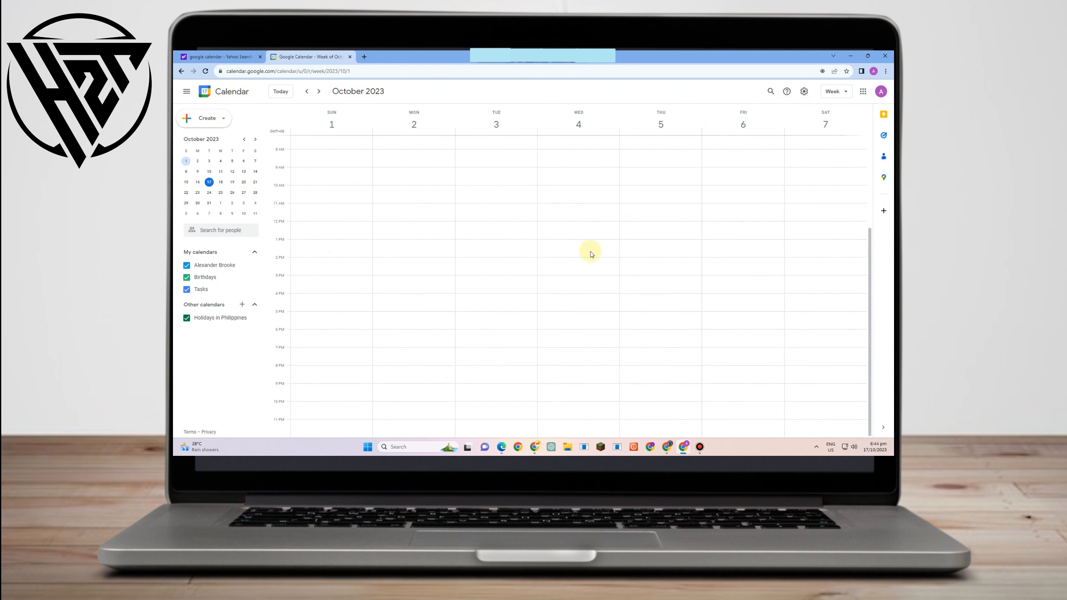
left_click(280, 92)
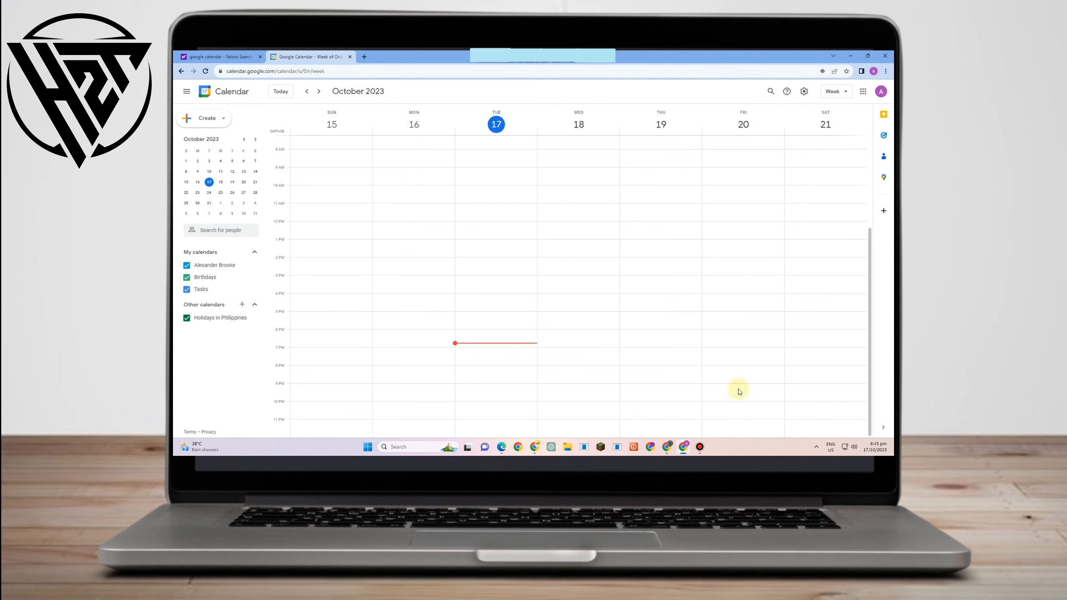
left_click(212, 118)
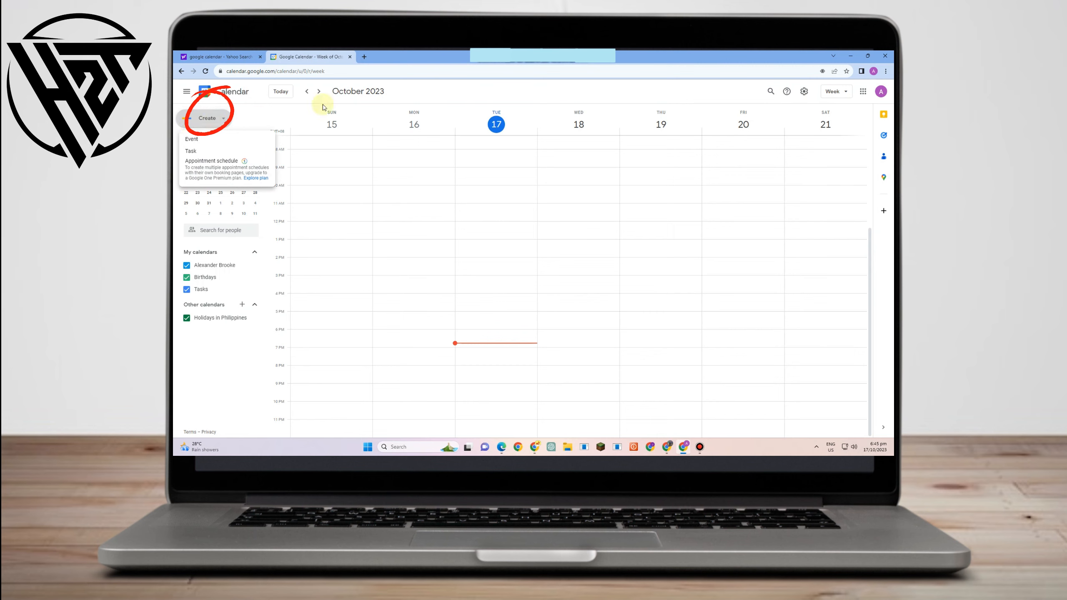
left_click(493, 93)
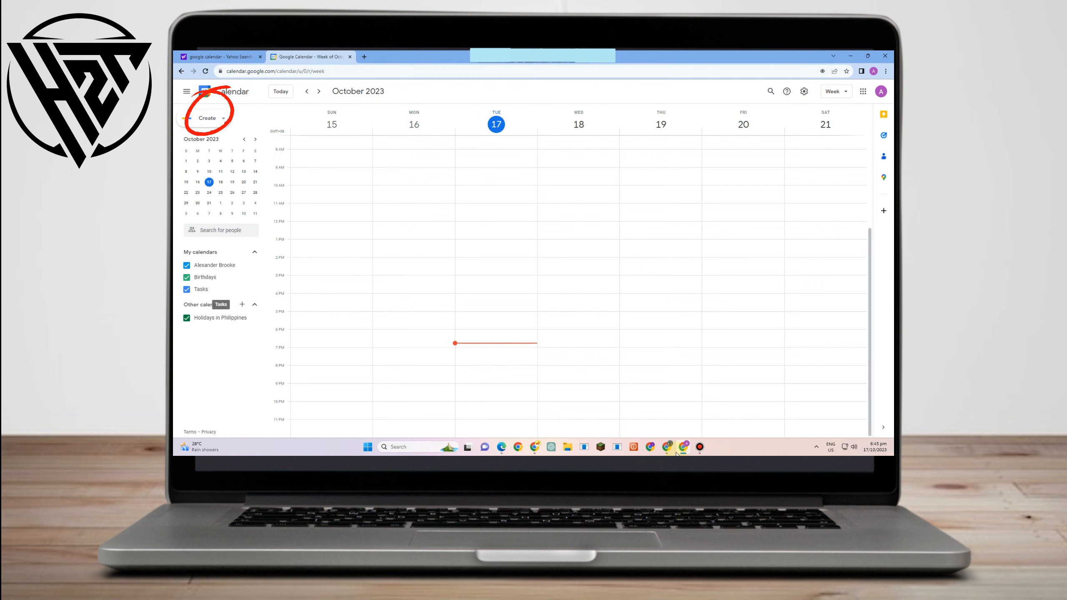
Start an event on Tuesday, October 24 at 7:30pm, open its full details and title it "Online Seminar"
left_click(208, 193)
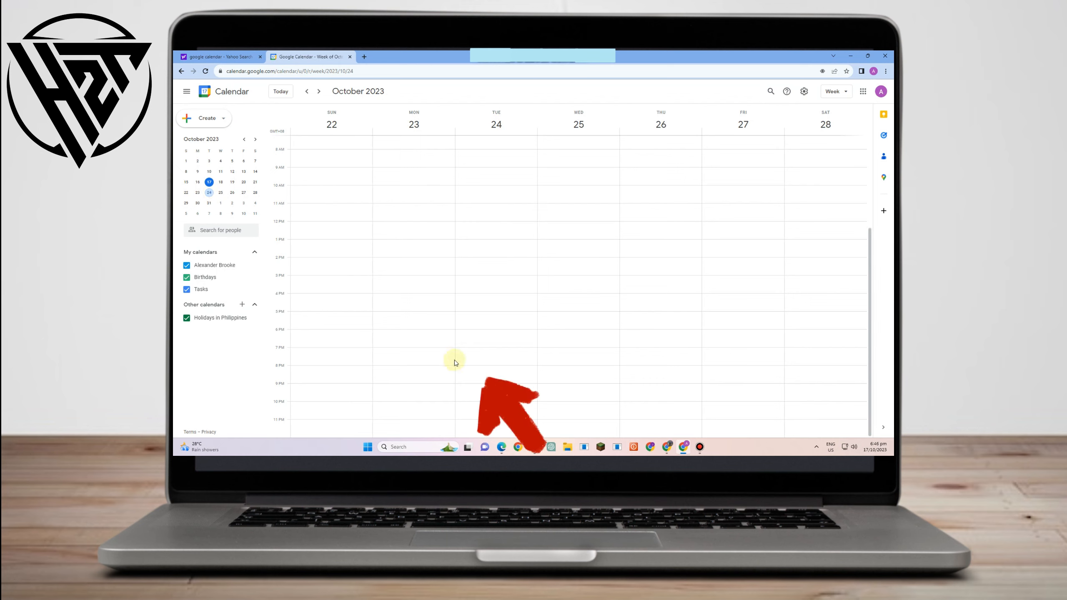
left_click(493, 357)
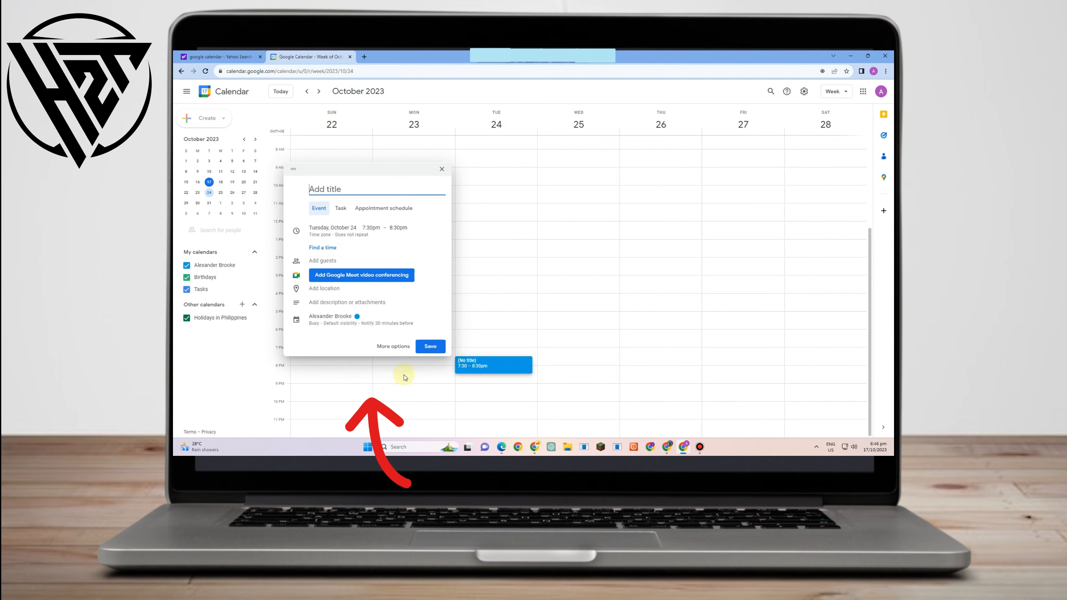
left_click(389, 346)
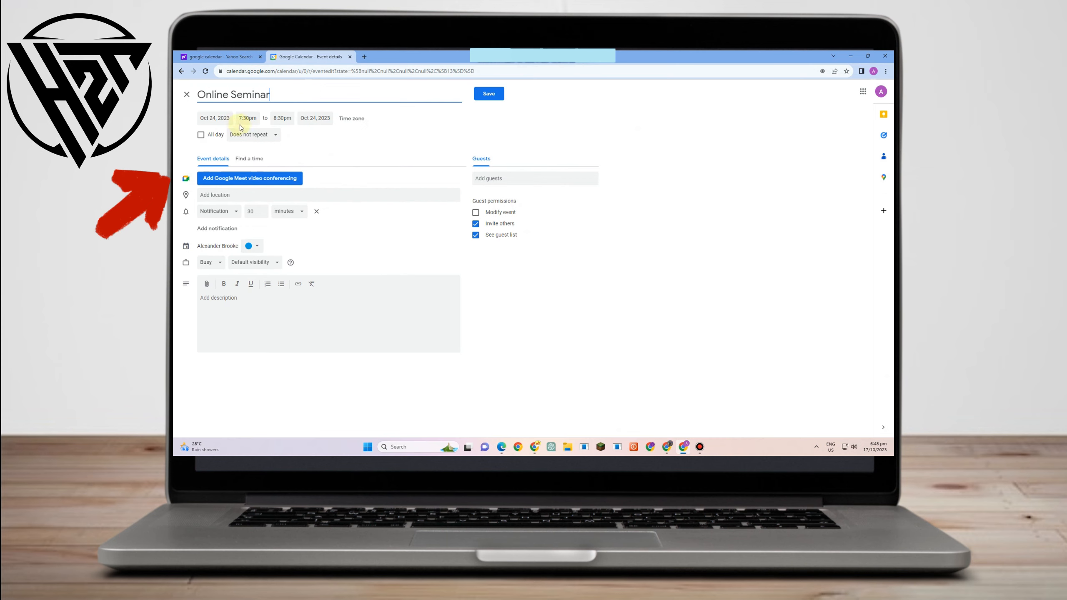
Set the event's end time to 8:00pm and make it repeat weekly on Tuesday
left_click(279, 117)
left_click(284, 143)
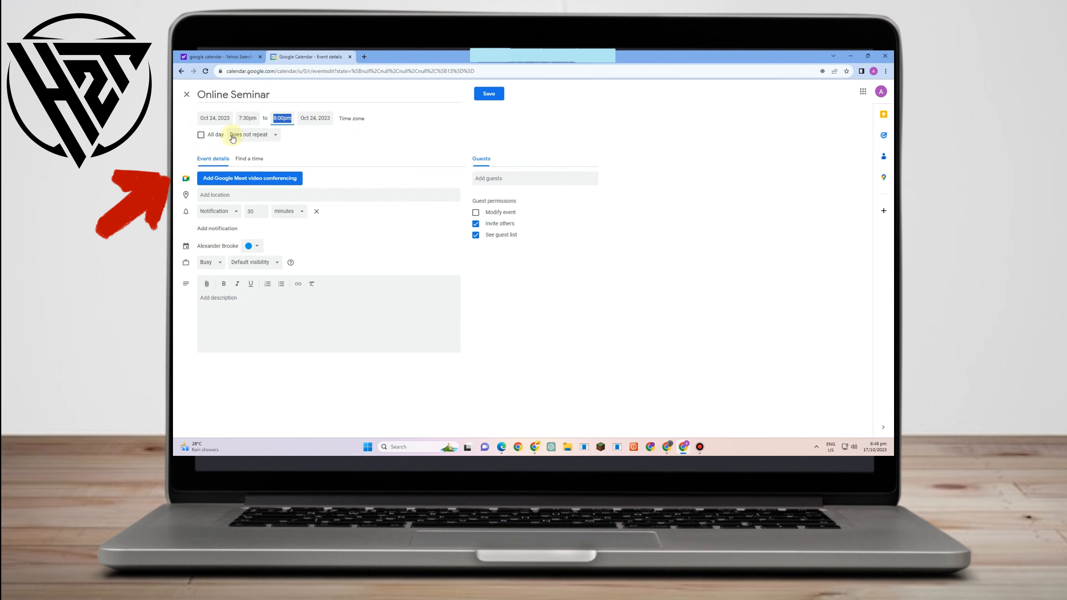
left_click(272, 137)
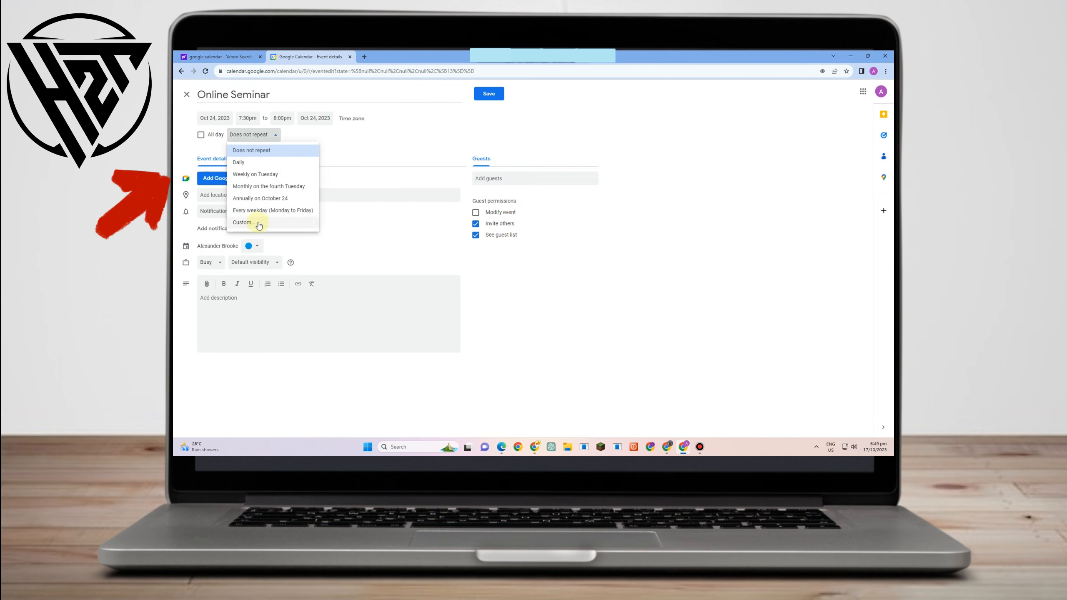
left_click(254, 174)
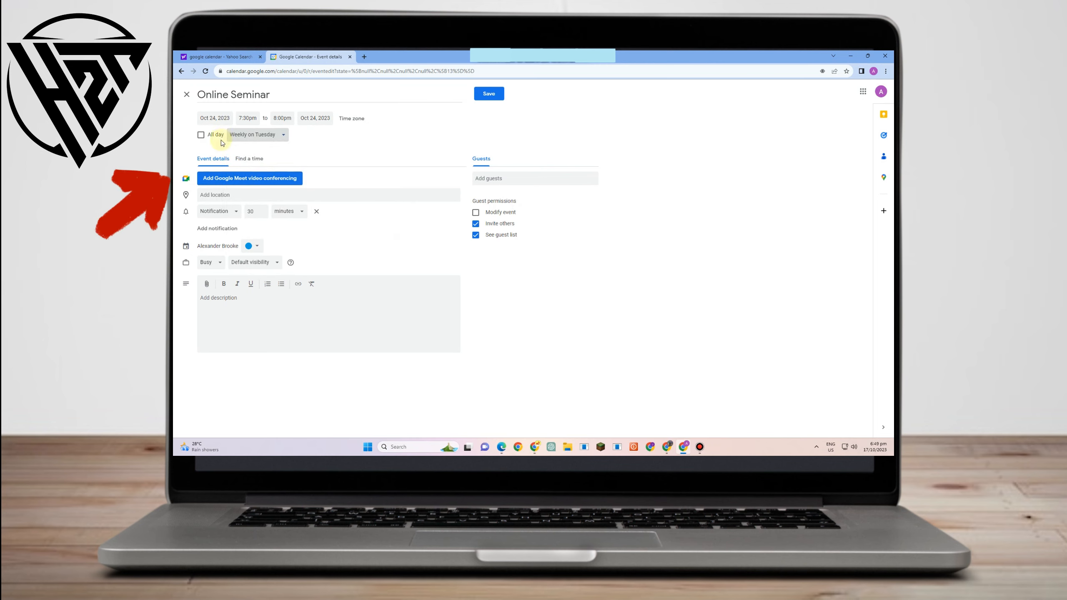
Check the event's slot in the October 24 day schedule, and add Google Meet video conferencing to the event
left_click(246, 160)
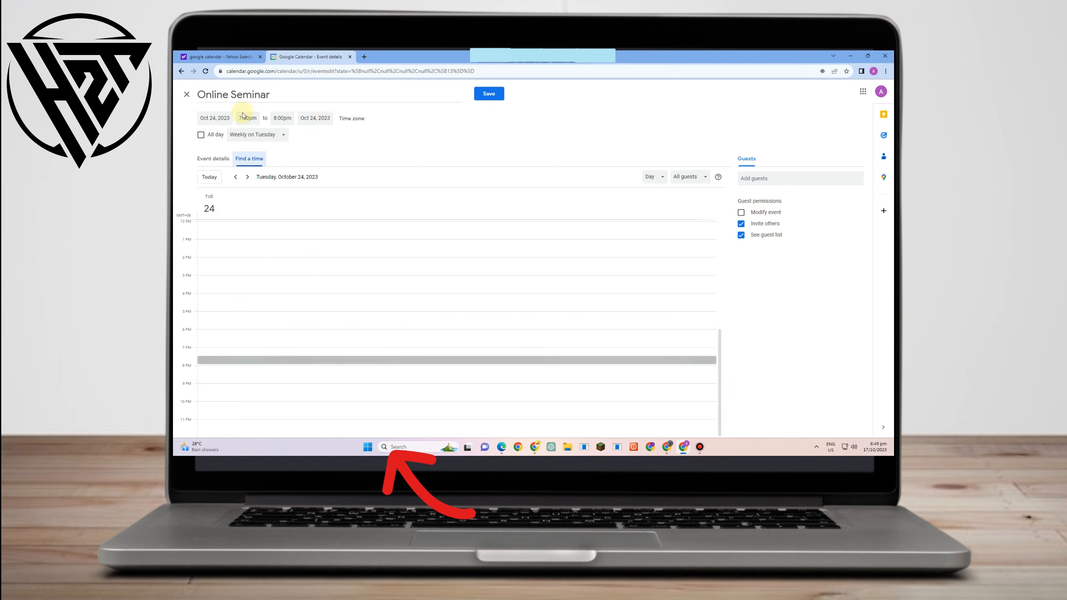
left_click(213, 159)
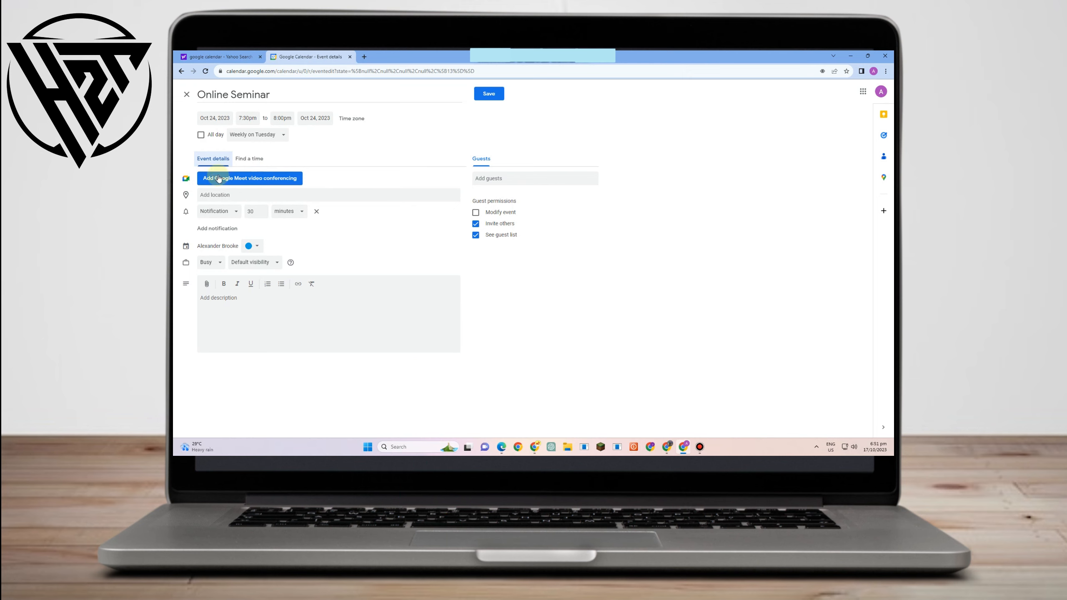
left_click(263, 179)
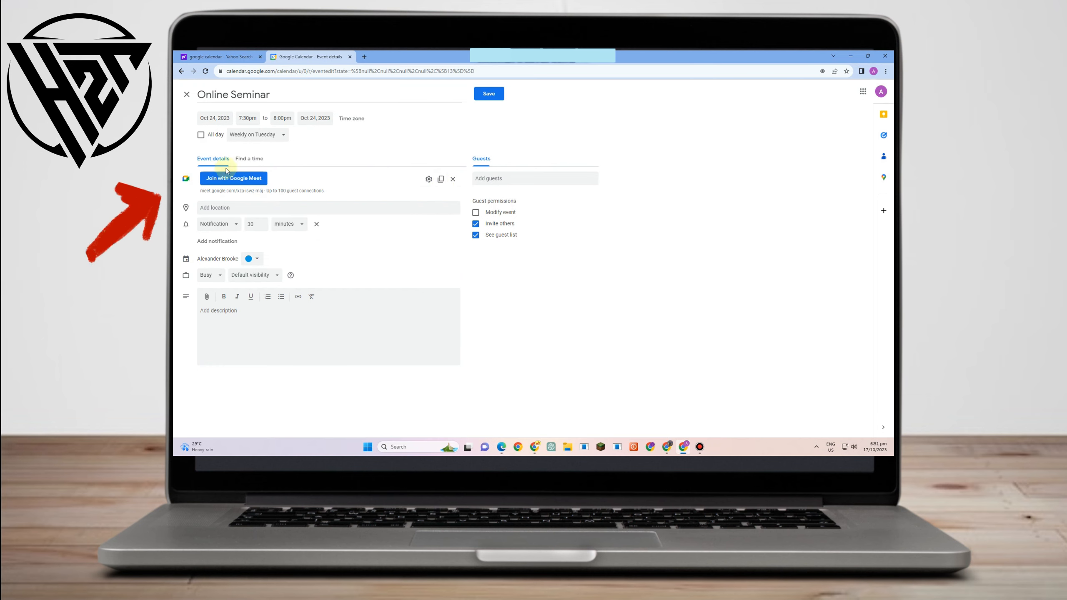
Set the event's existing notification to 1 day before the event
left_click(235, 226)
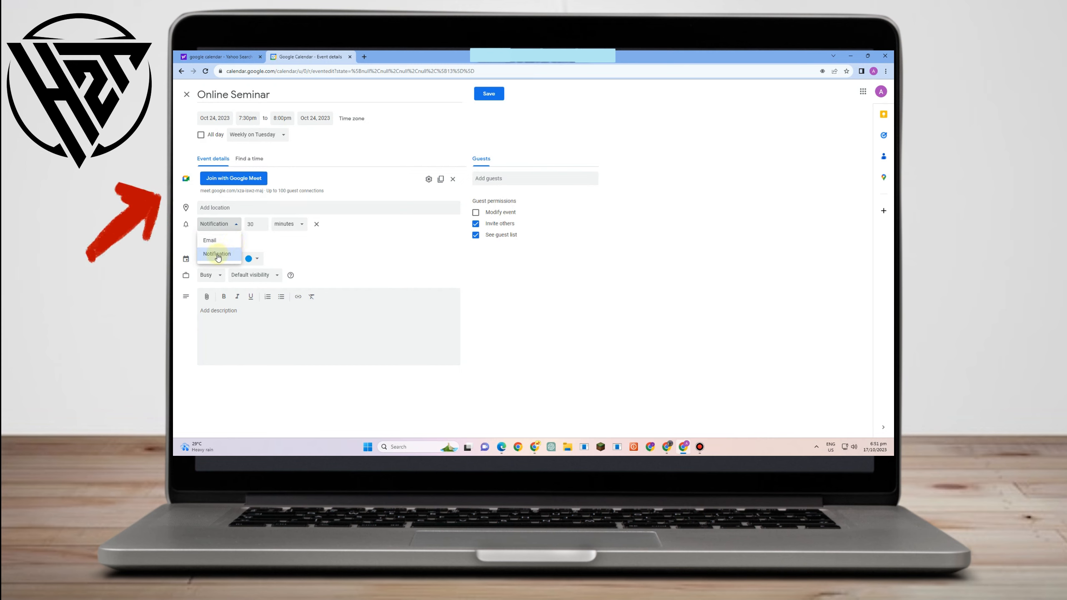
left_click(263, 249)
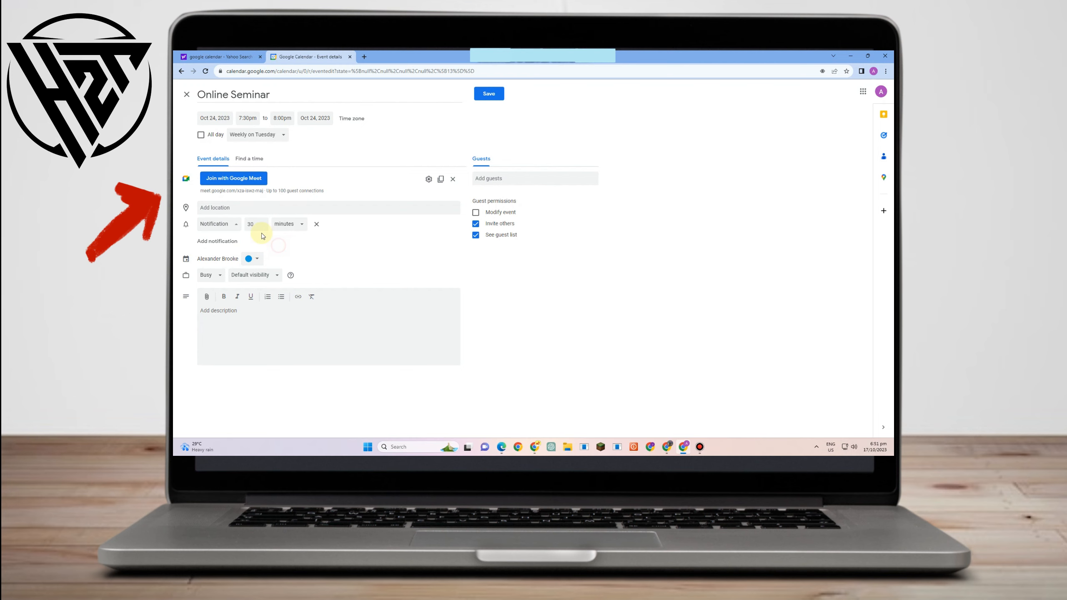
left_click(295, 226)
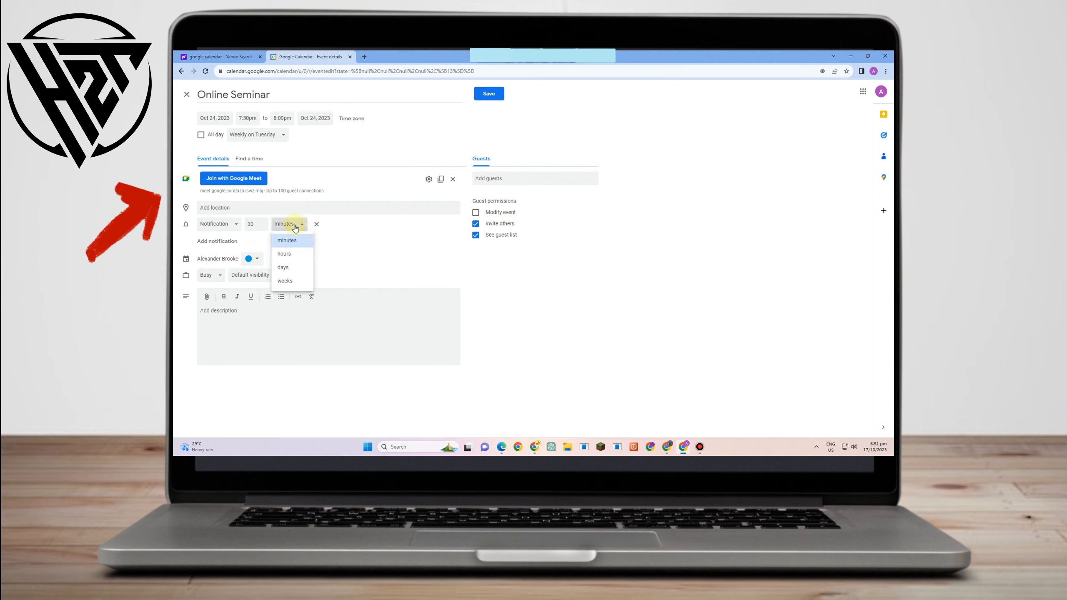
left_click(284, 267)
left_click(255, 229)
left_click(263, 222)
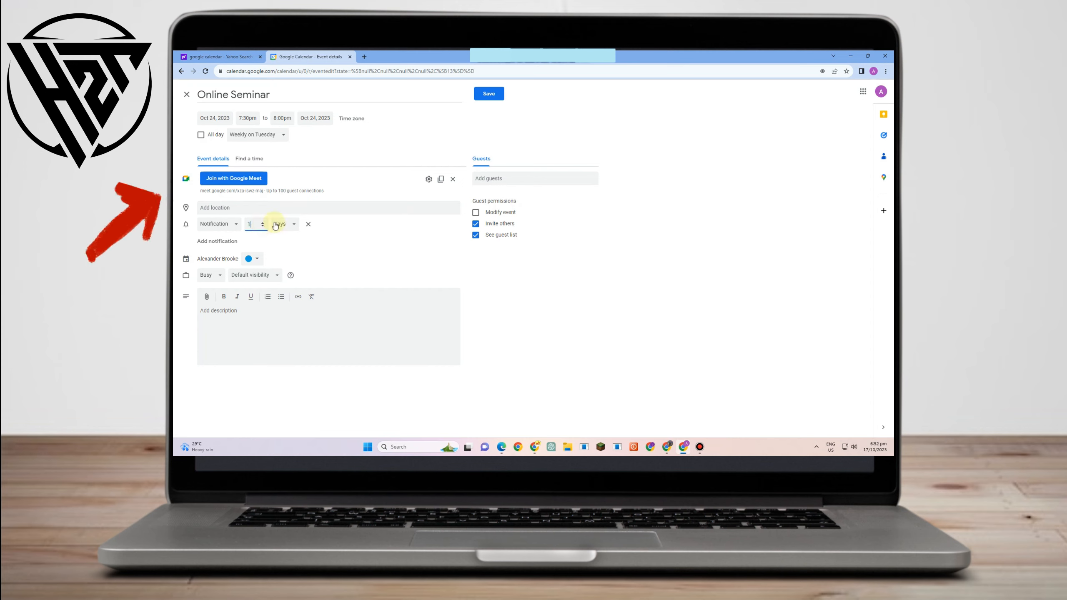
left_click(310, 243)
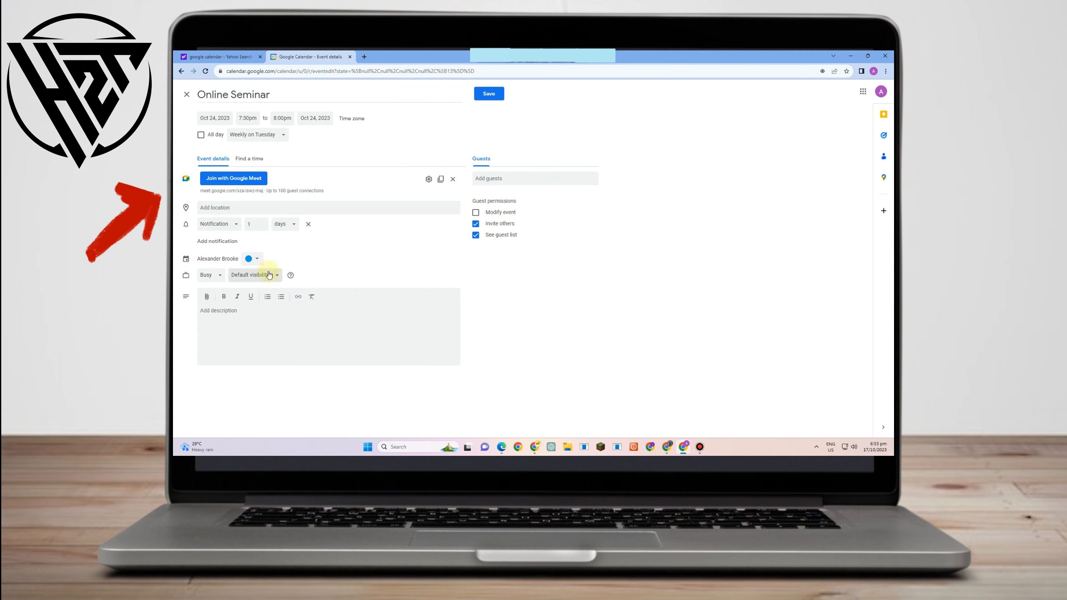
Add a second notification to the event, set to 30 minutes before
left_click(227, 242)
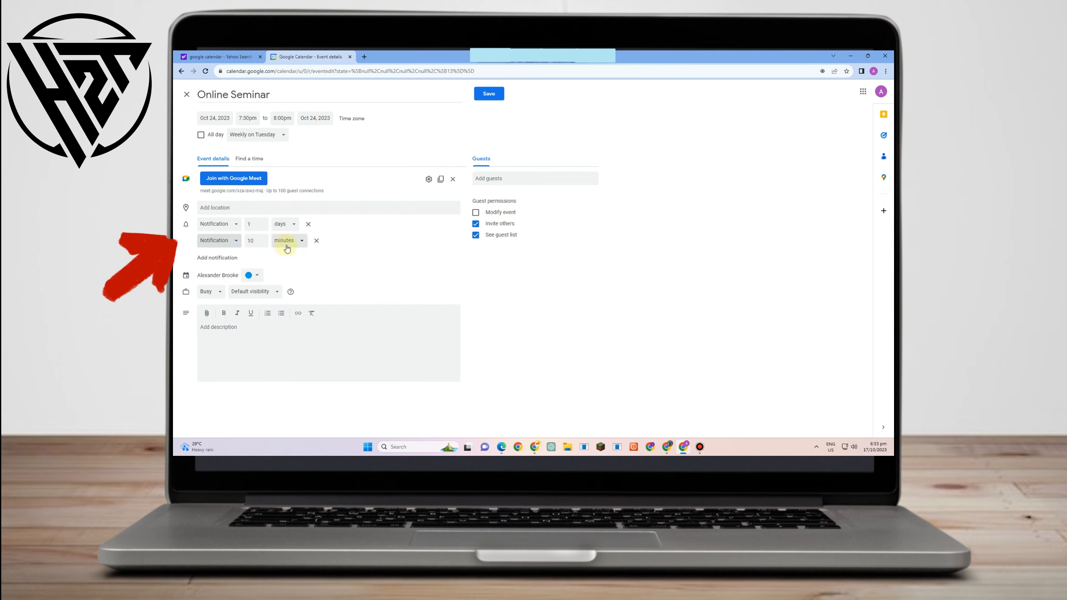
left_click(264, 238)
left_click(263, 239)
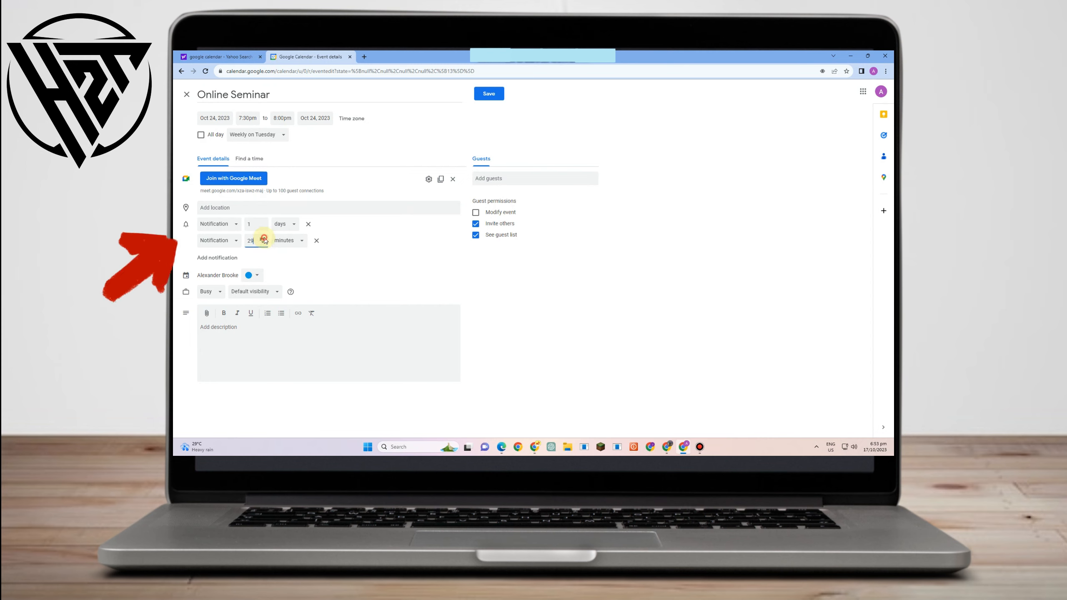
left_click(297, 279)
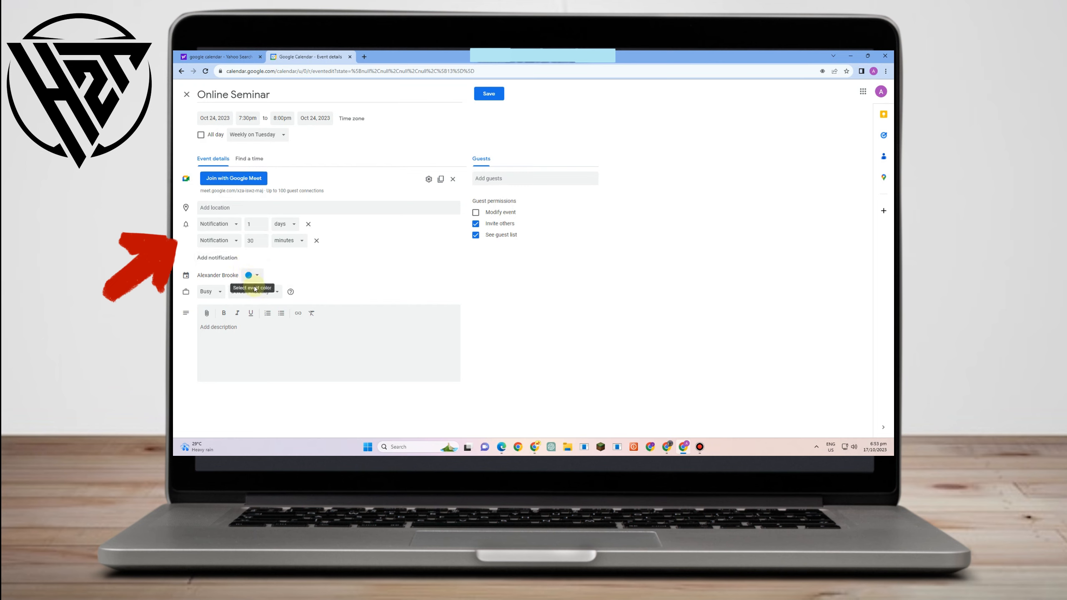
View the event colour choices without picking one, and set the event's availability to Free
left_click(258, 278)
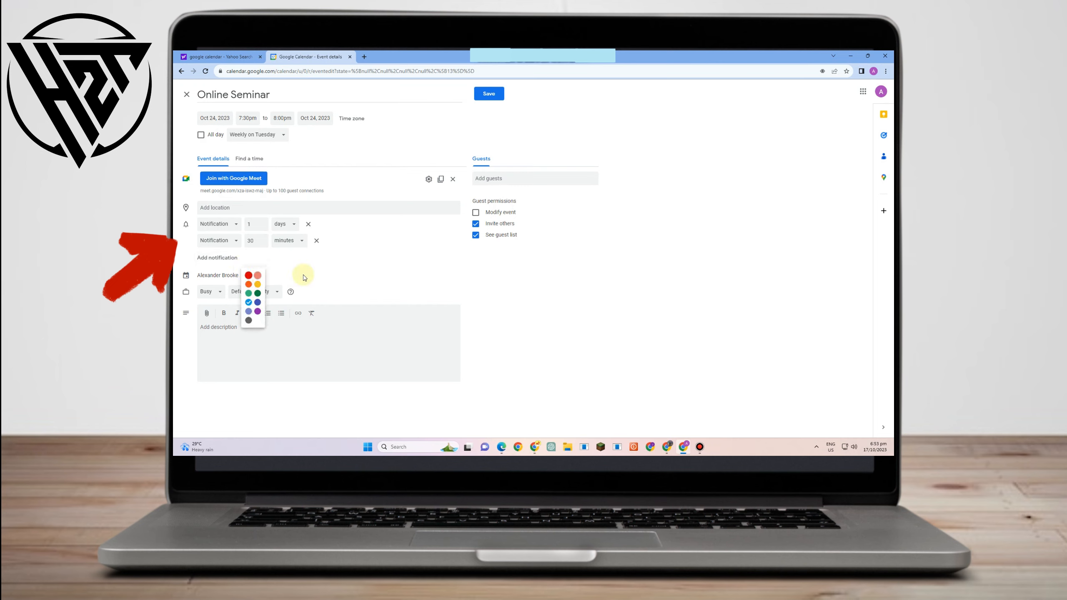
left_click(319, 270)
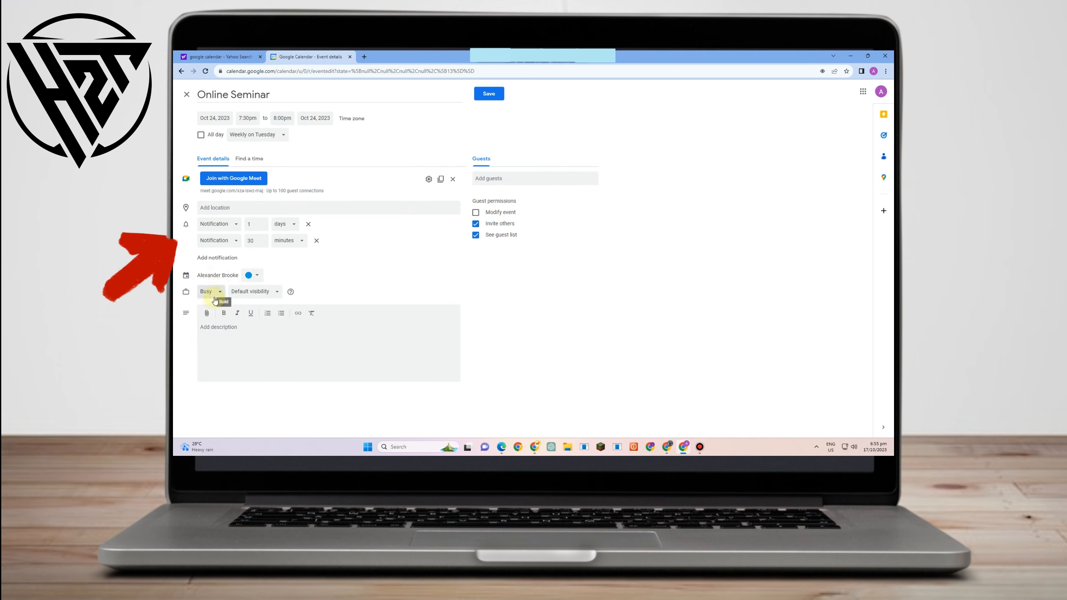
left_click(217, 294)
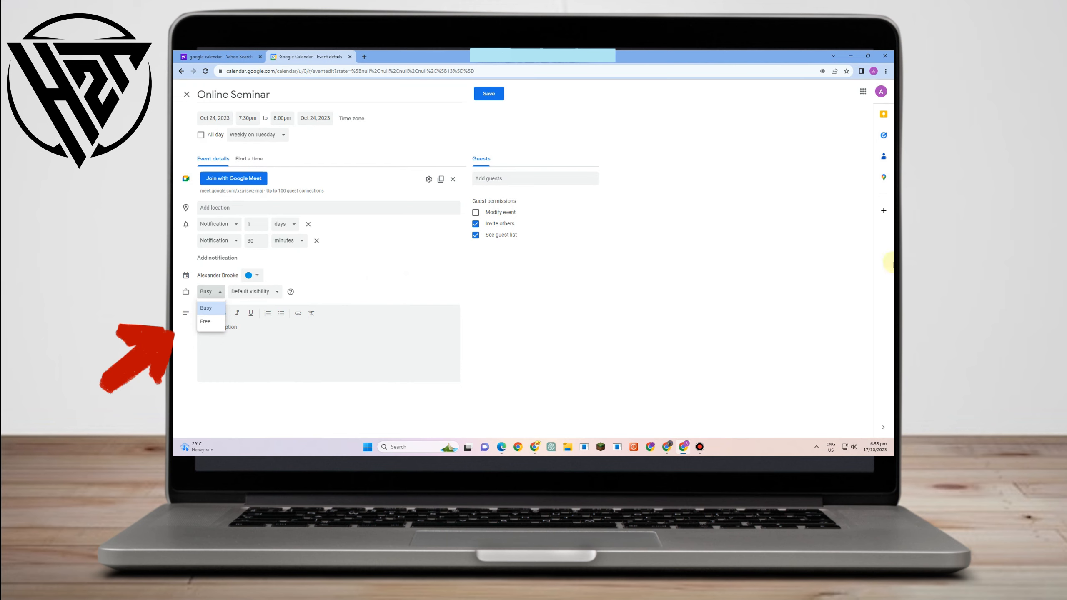
left_click(206, 322)
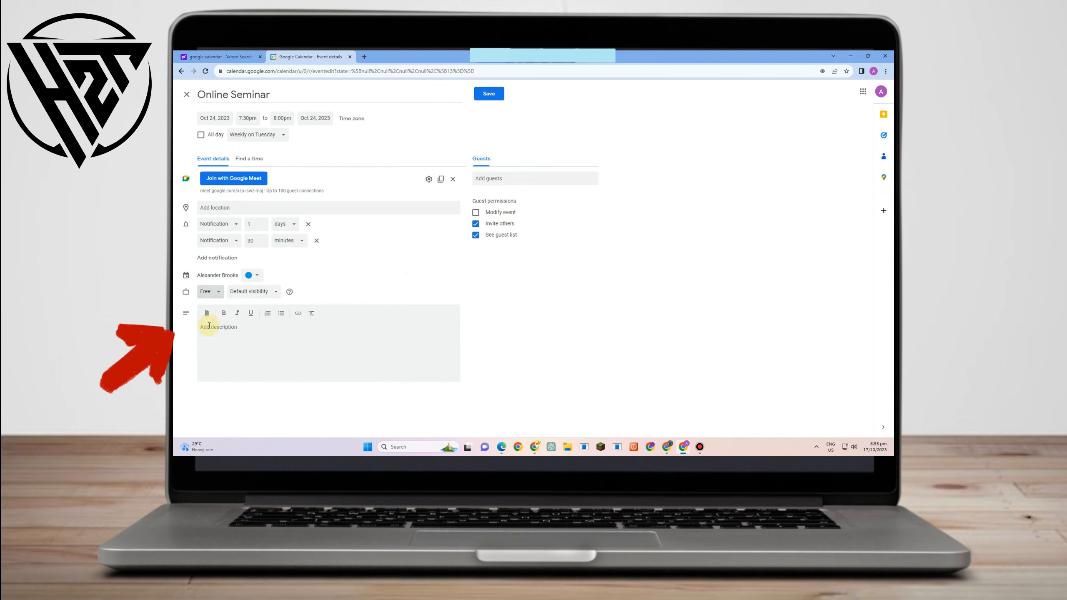
Set the event's availability to Busy and its visibility to Private, after trying the Public visibility option
left_click(205, 294)
left_click(204, 306)
left_click(263, 294)
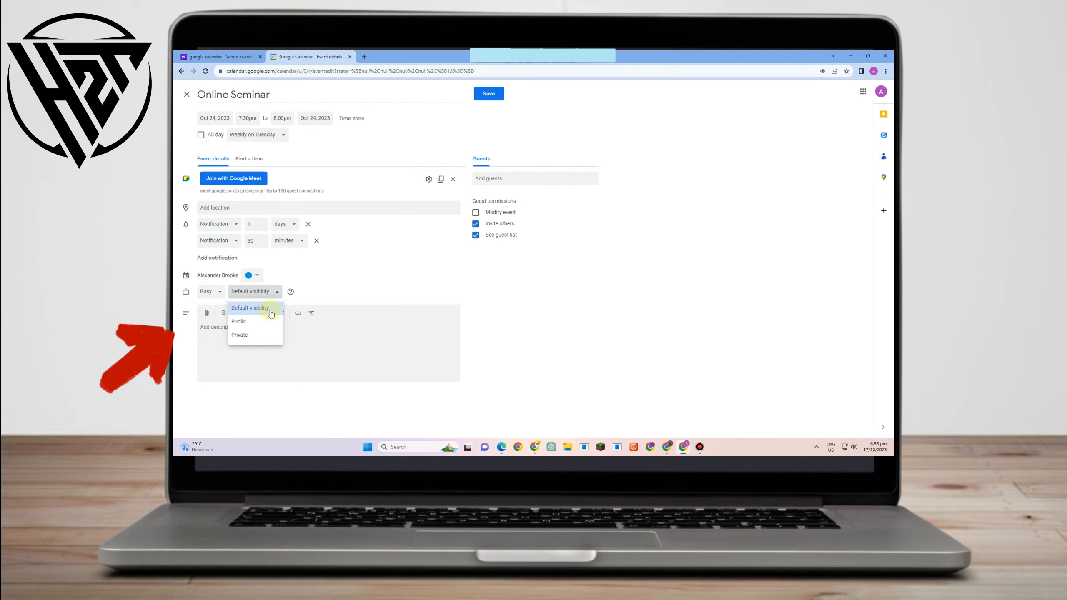
left_click(248, 322)
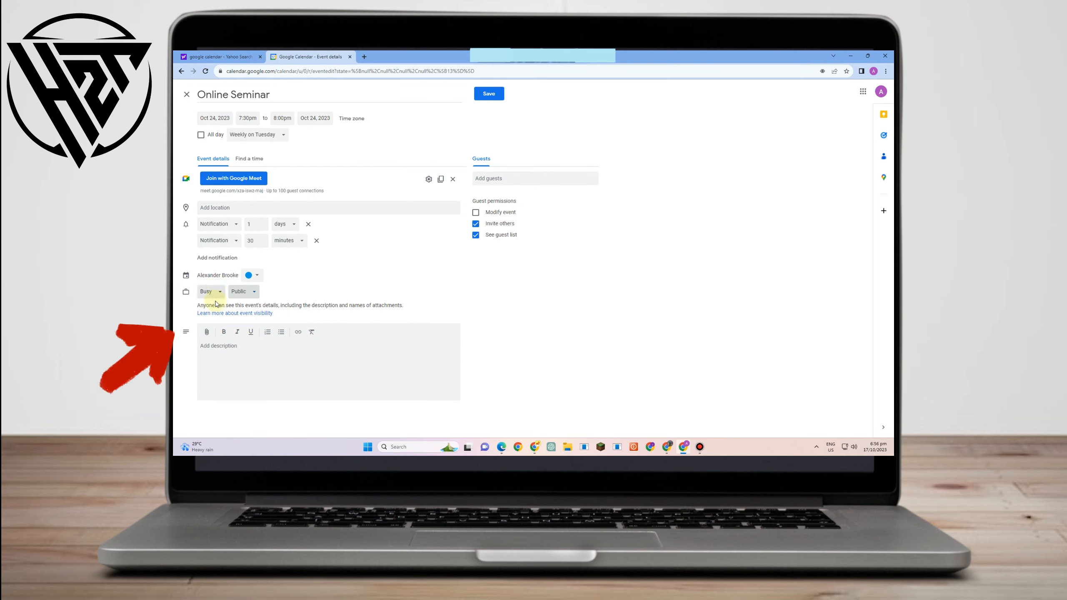
left_click(245, 298)
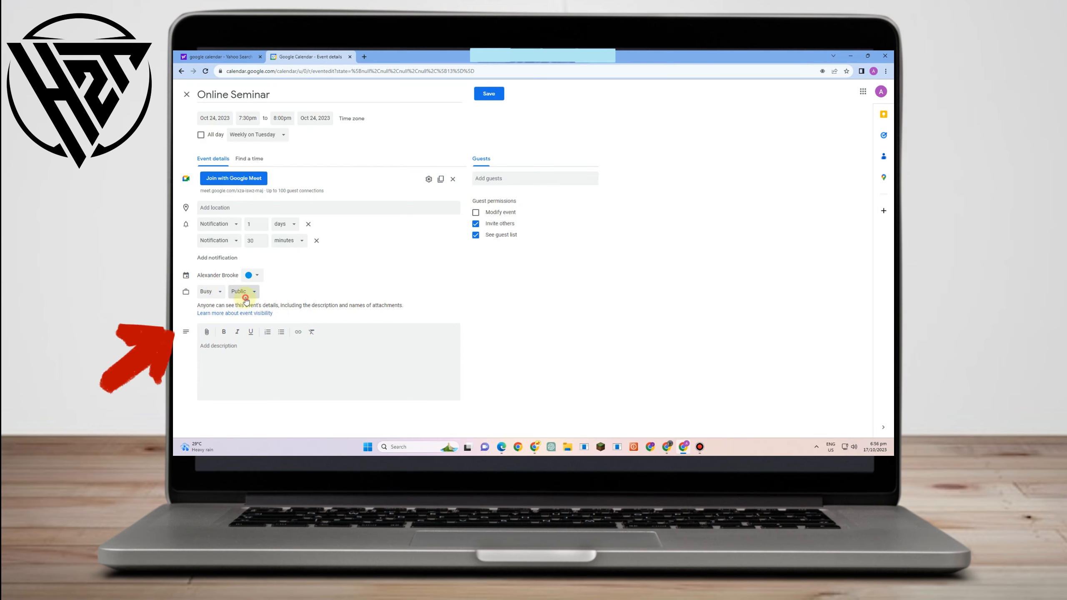
left_click(243, 341)
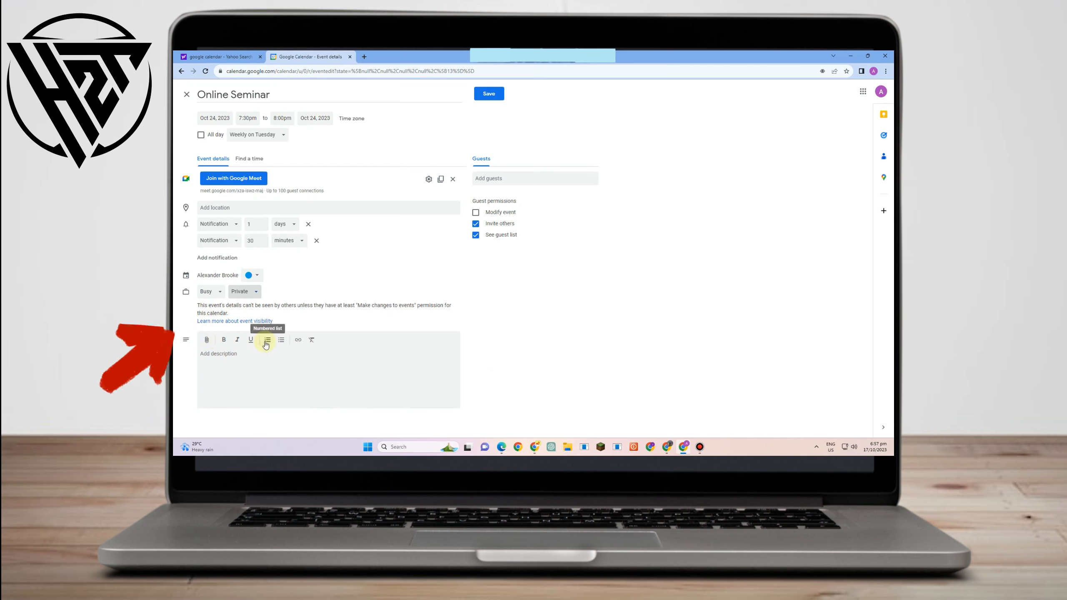
Enter "Online Seminar" as the event description, and correct the spelling of "Seminar" with the suggested word
left_click(219, 356)
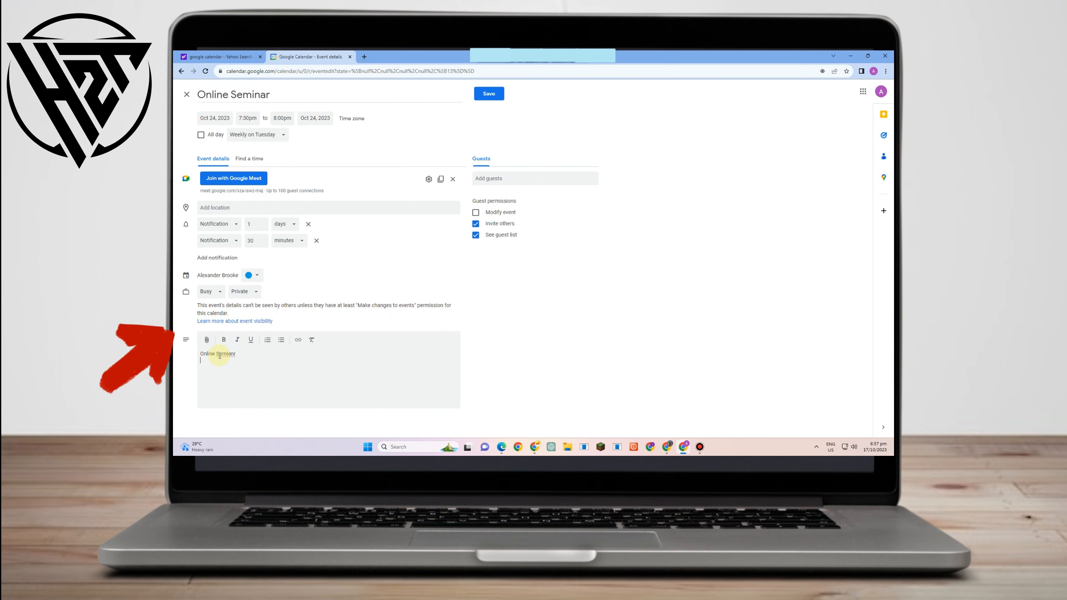
left_click(216, 406)
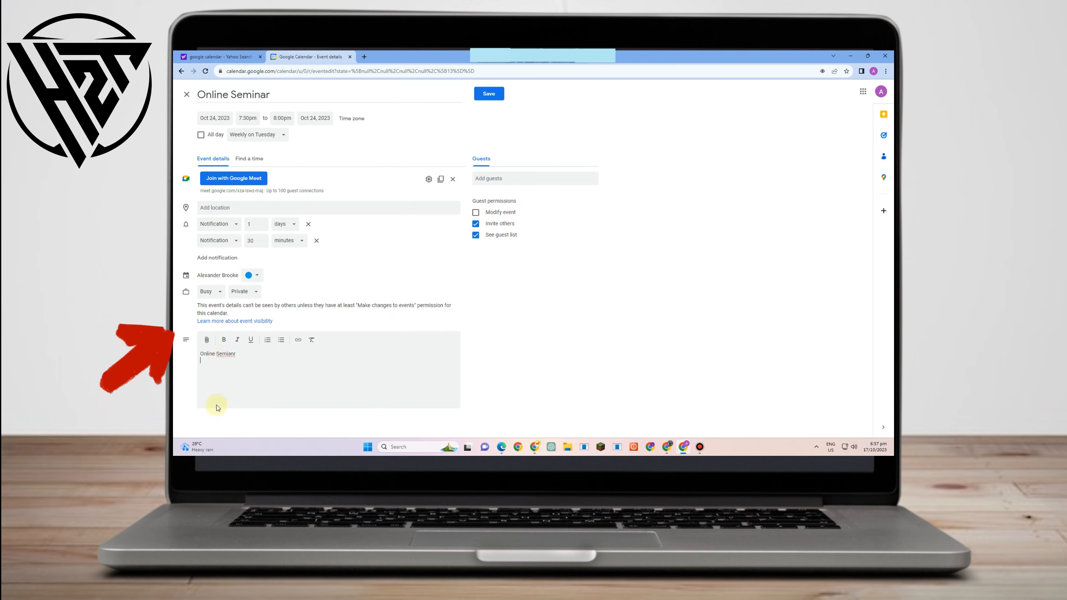
right_click(226, 354)
left_click(266, 280)
Format the whole event description as bold, italic and underlined text in a bulleted list
key("ctrl+a")
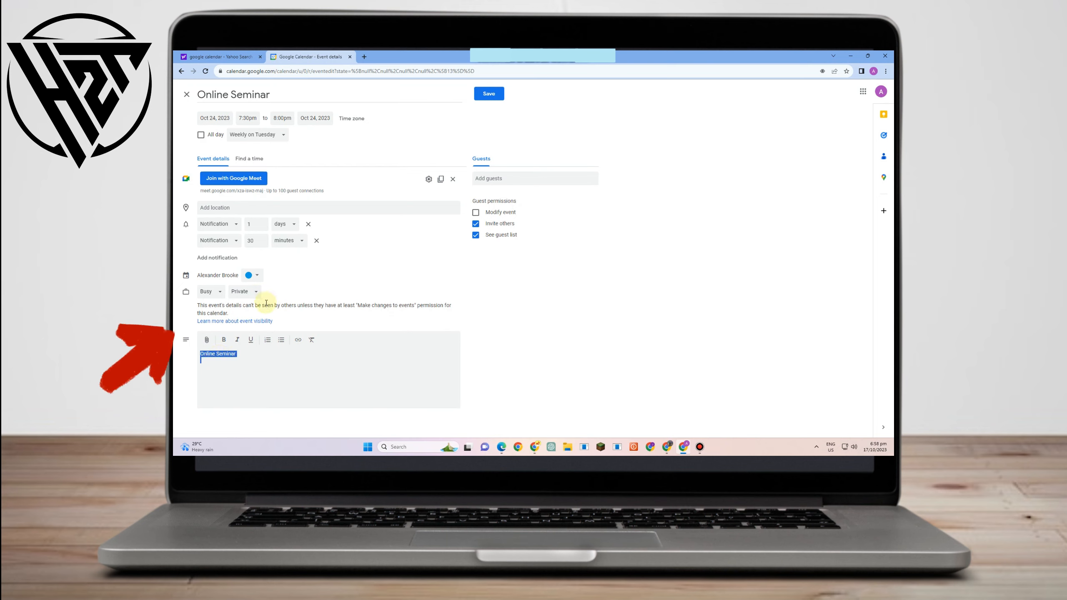
left_click(224, 341)
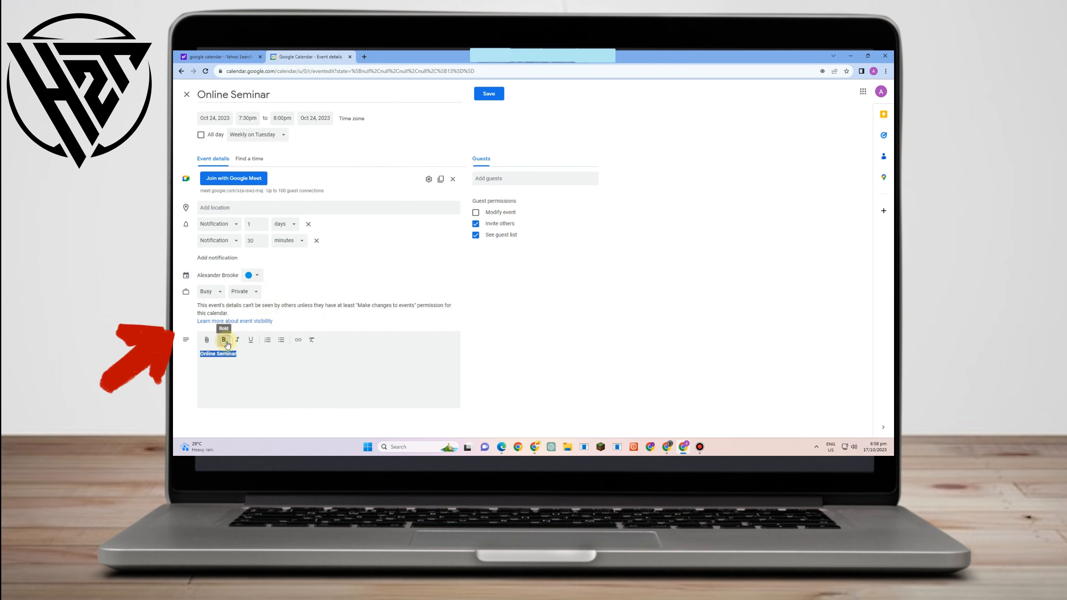
left_click(237, 339)
left_click(251, 340)
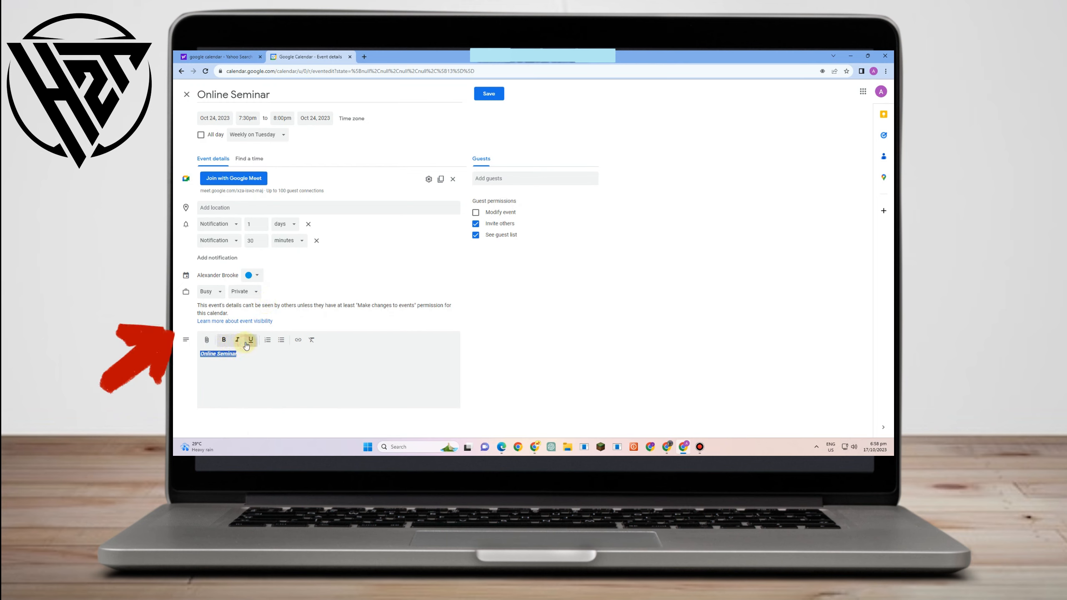
left_click(280, 339)
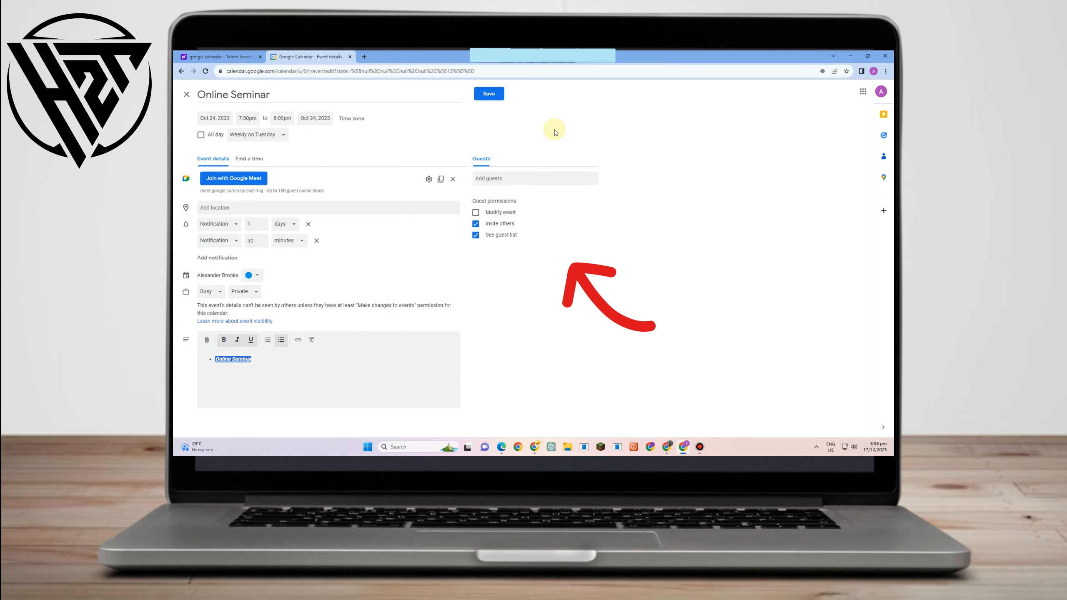
left_click(546, 143)
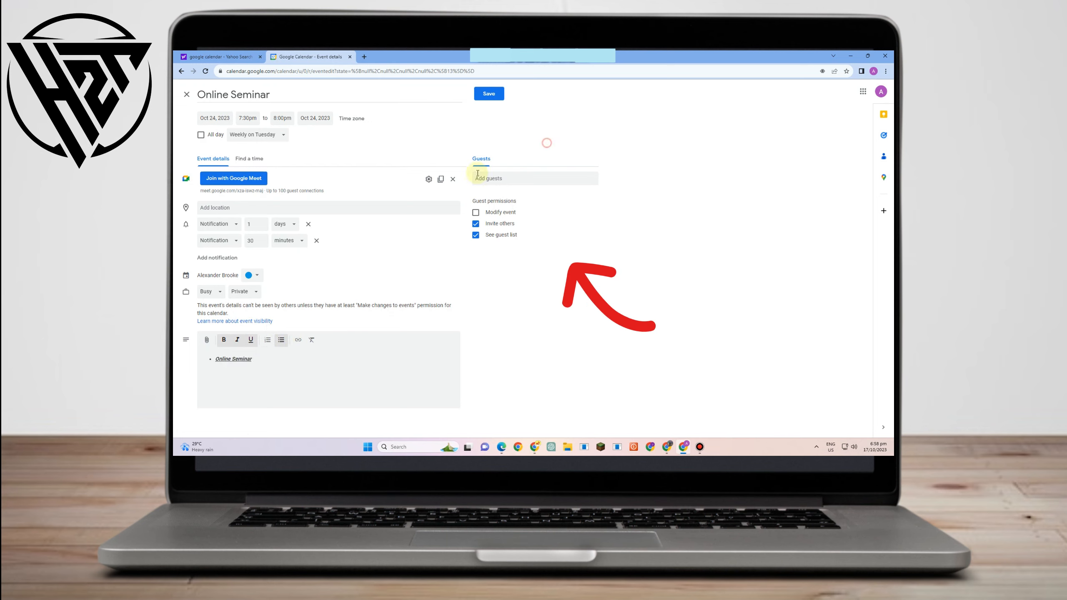
Add two guests to the event: the suggested e-mail contact and Artistry Project
left_click(519, 180)
left_click(520, 195)
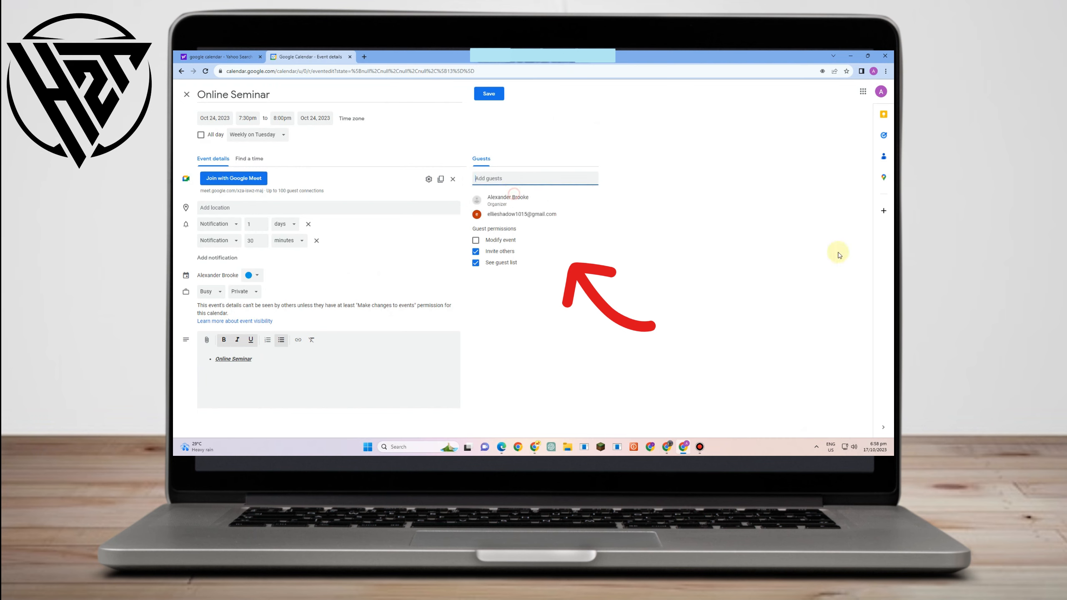
mouse_move(550, 204)
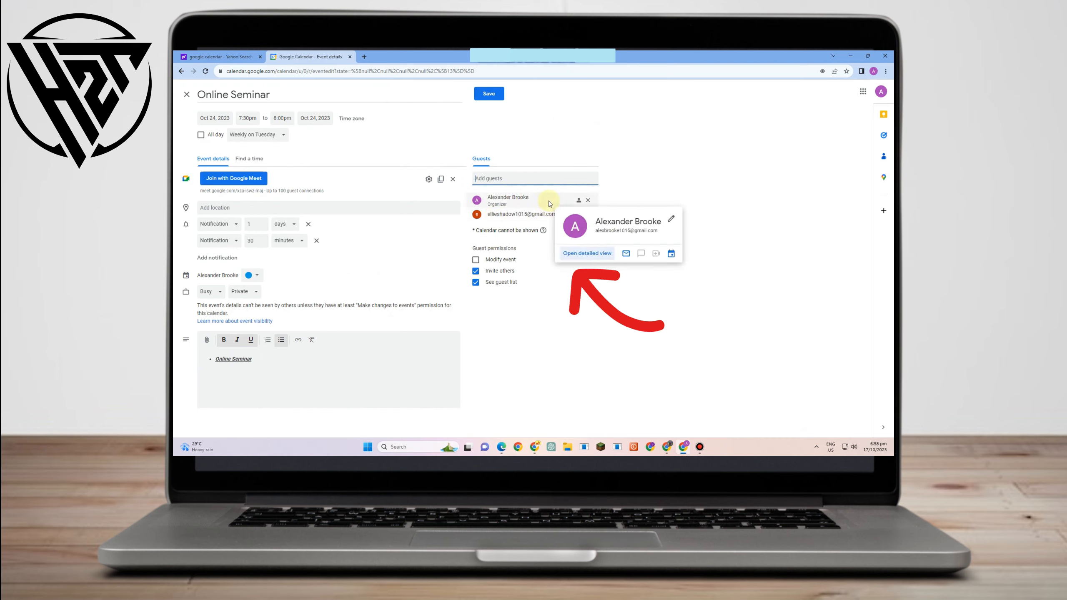
type("s")
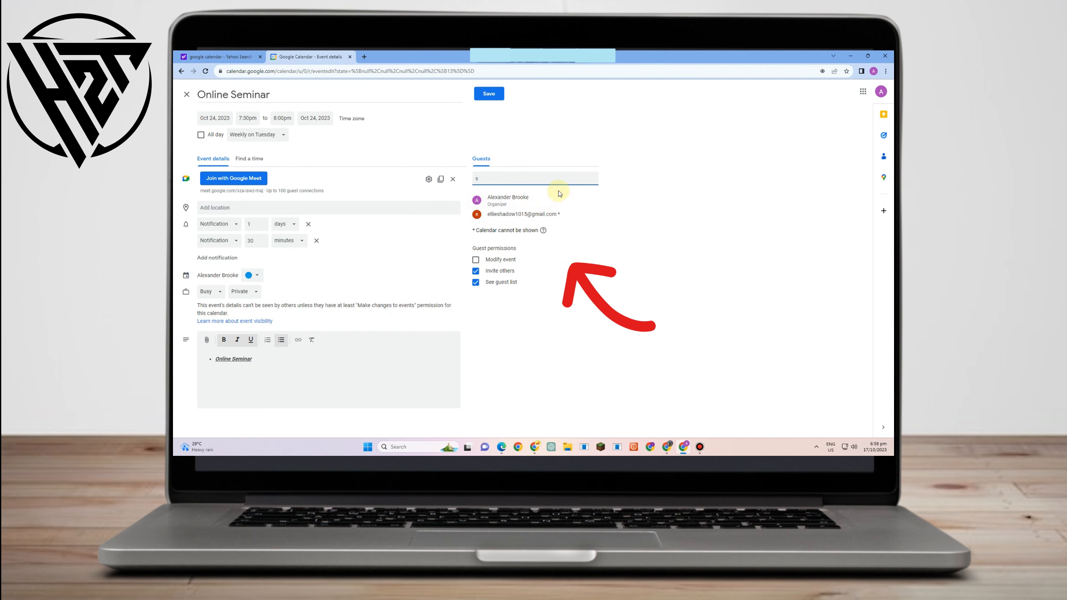
type("rt")
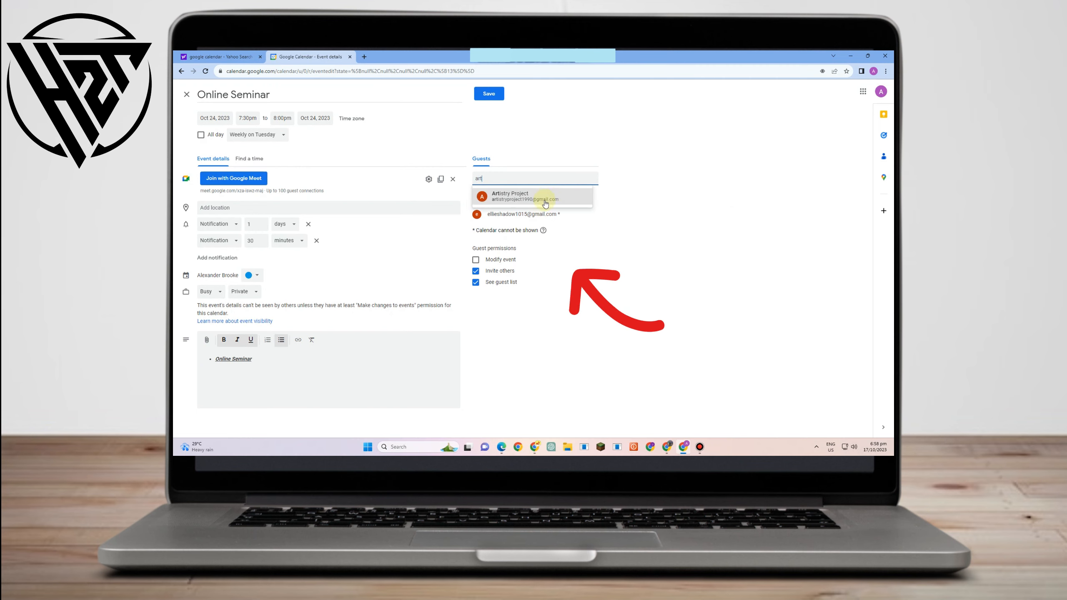
left_click(545, 203)
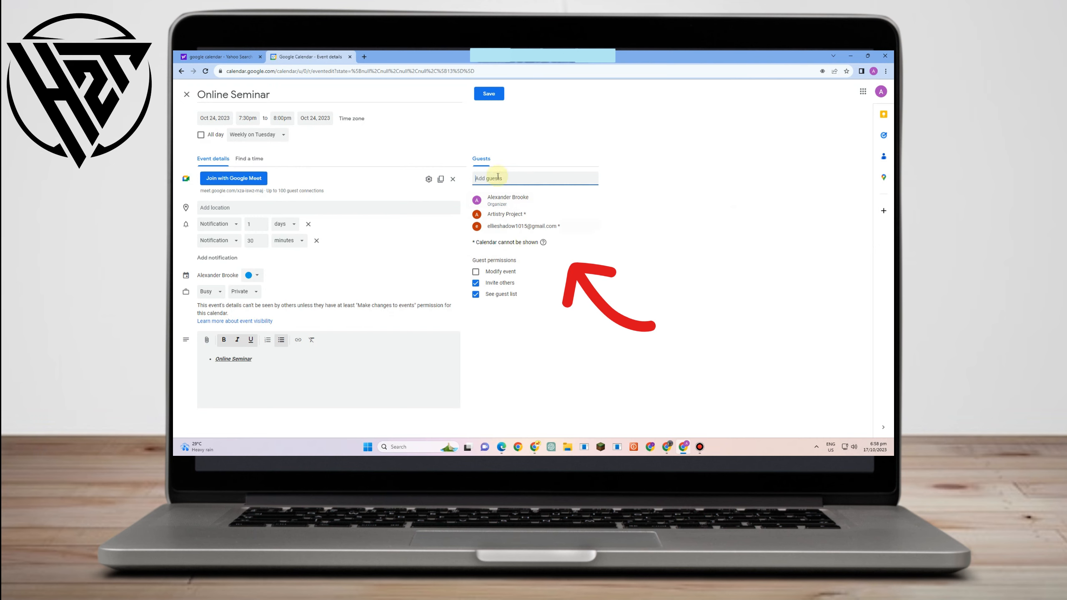
left_click(593, 372)
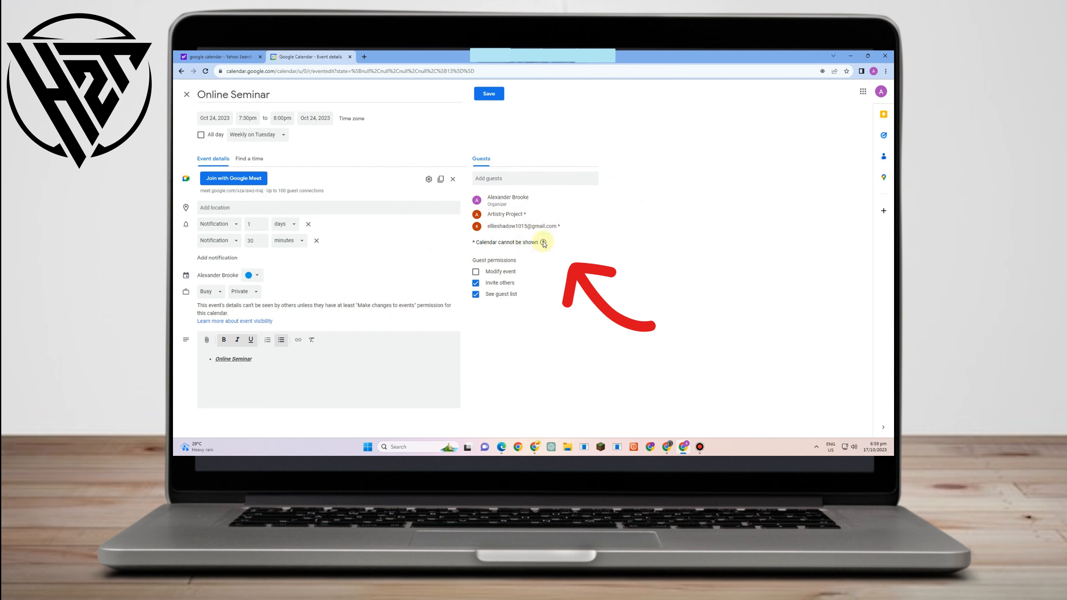
Check why the guests' calendars cannot be shown, and try removing the two added guests from the event
mouse_move(543, 243)
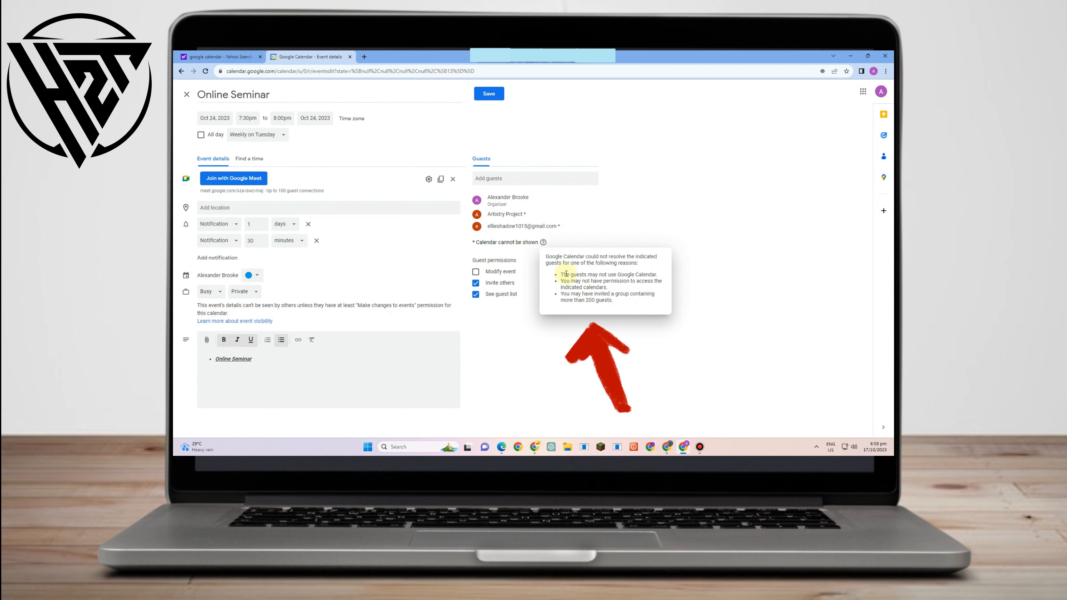
left_click(590, 227)
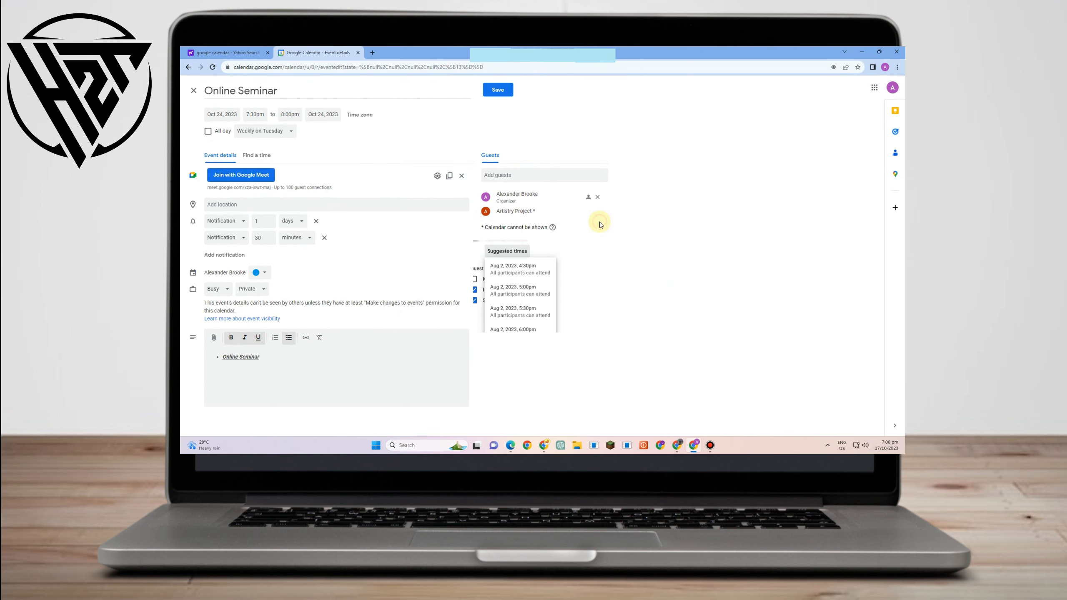
left_click(598, 211)
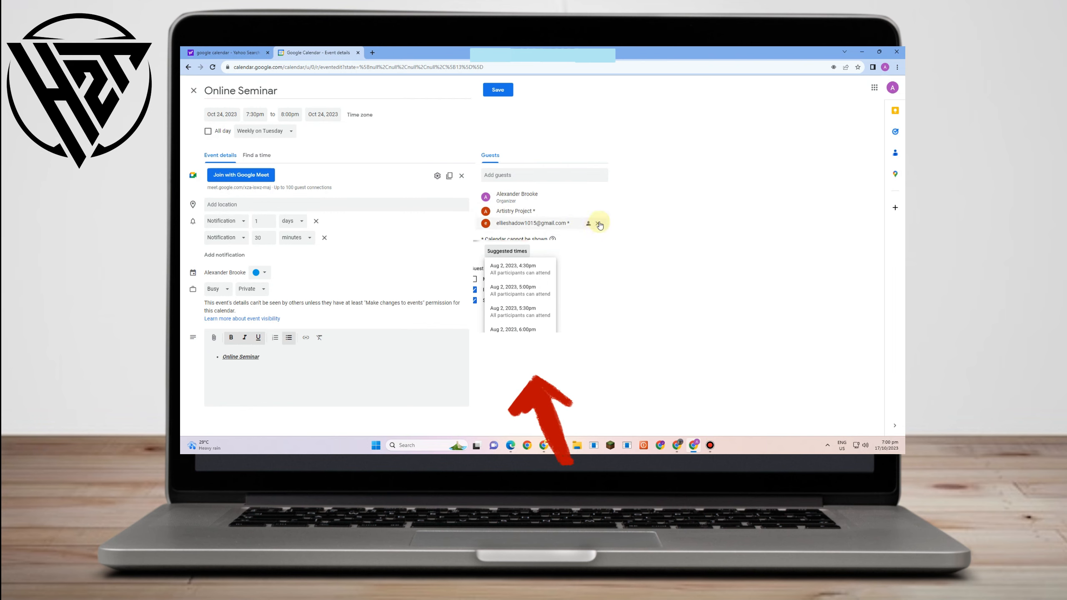
left_click(599, 222)
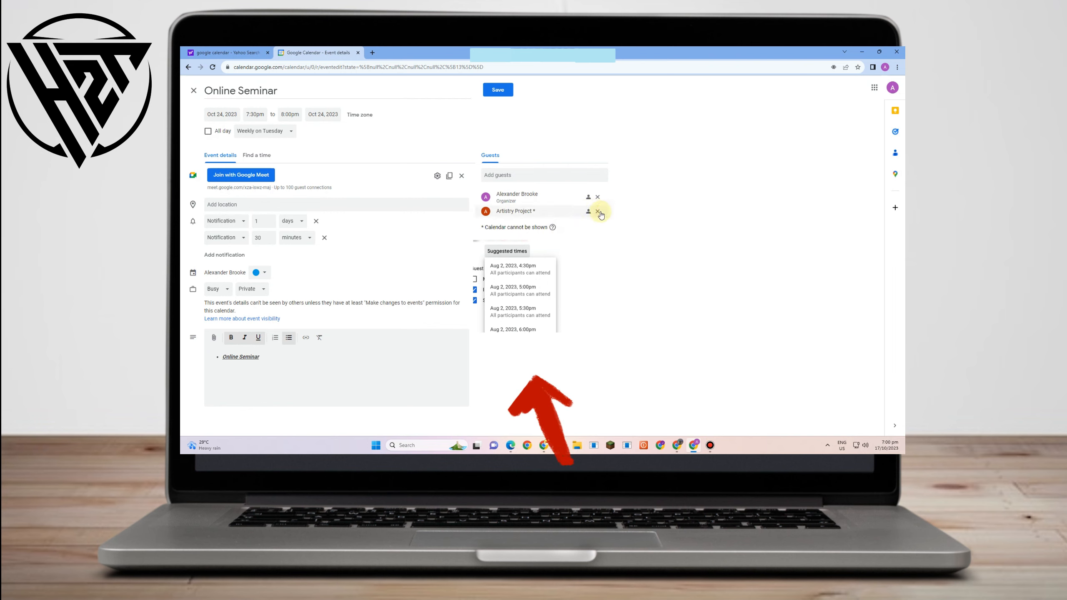
left_click(598, 211)
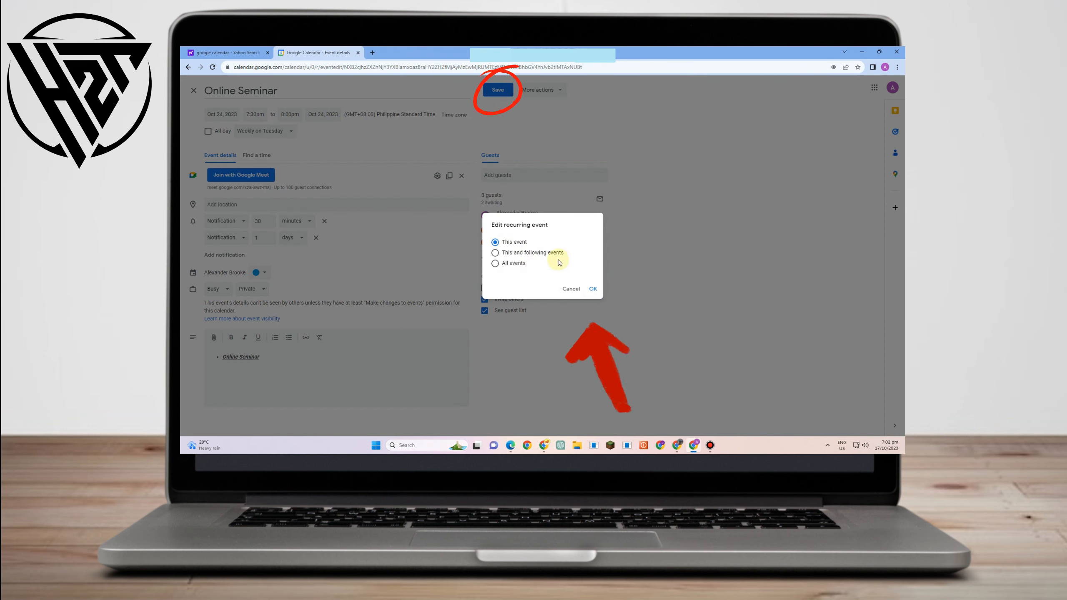
Save the changes for this occurrence of the recurring event only, and send invitation emails to its guests
left_click(592, 289)
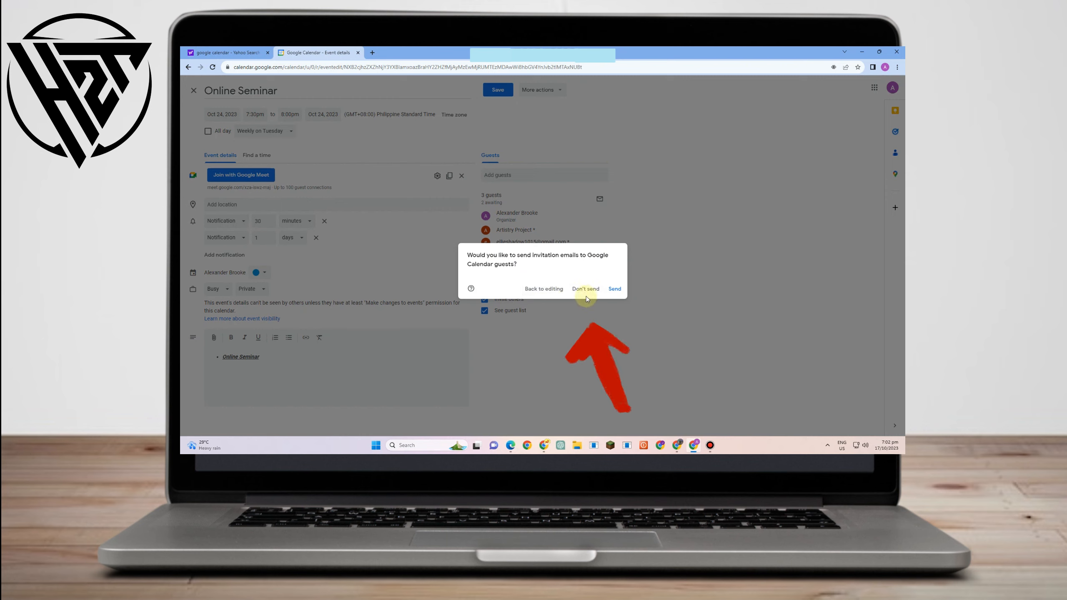
left_click(615, 289)
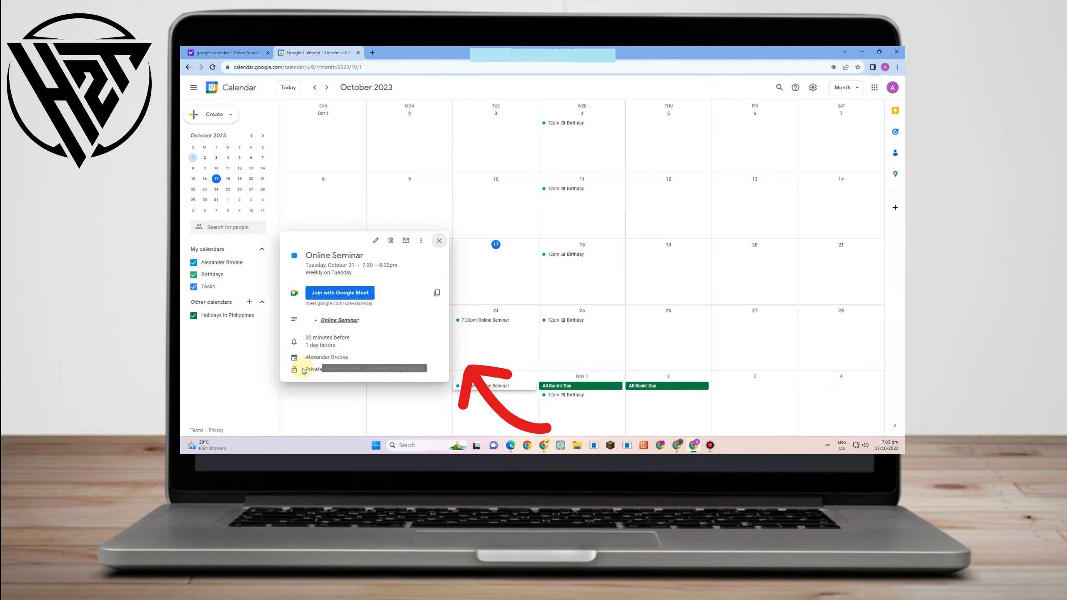
View the deletion choices, guest e-mail form and additional options of the October 31 Online Seminar event without applying any, and close its details
left_click(391, 240)
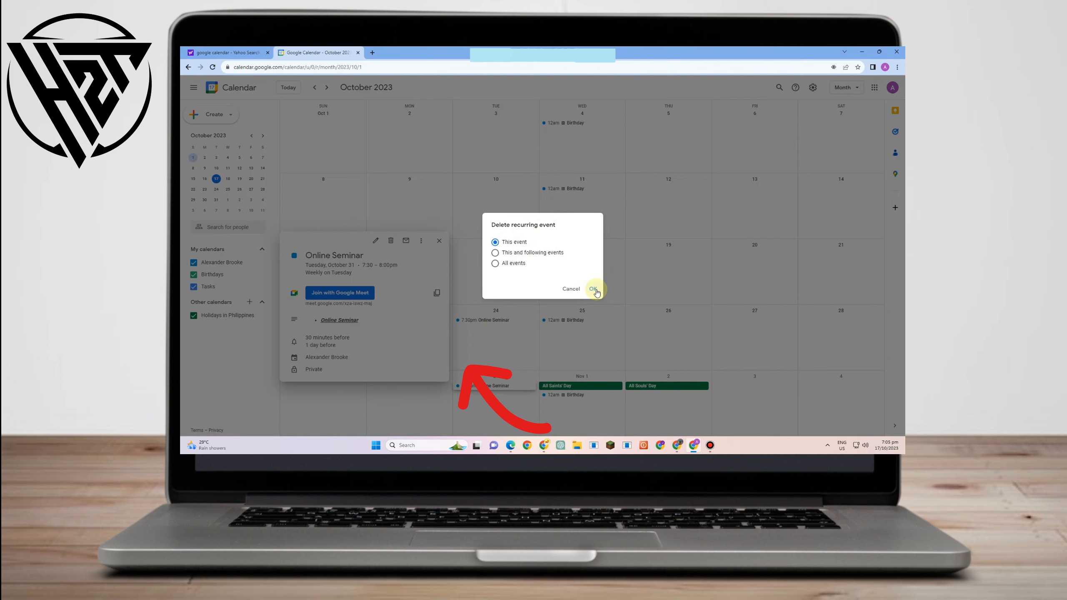
left_click(401, 316)
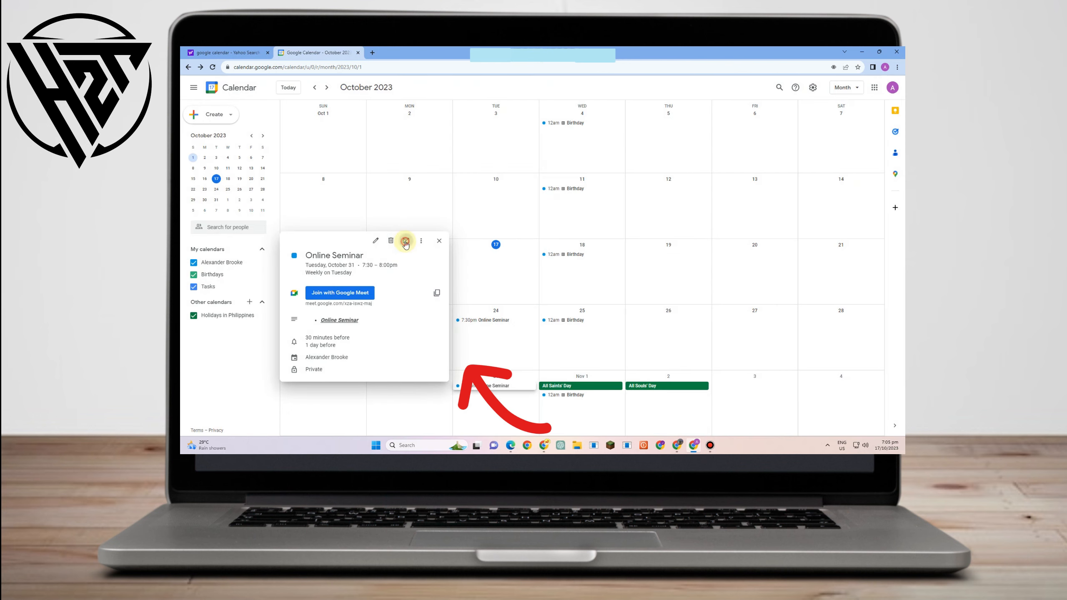
left_click(405, 241)
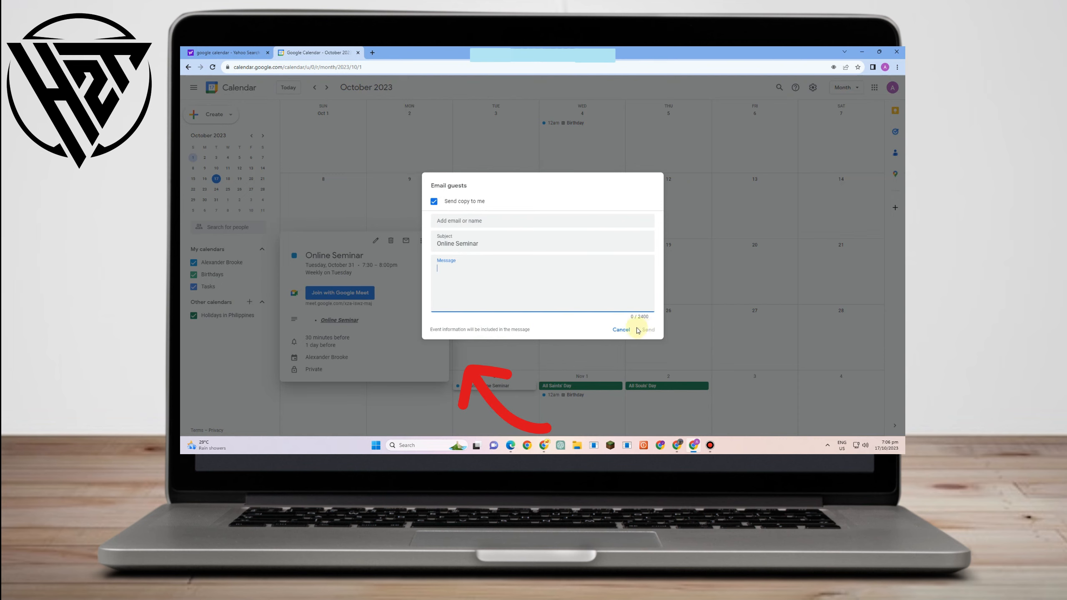
left_click(621, 329)
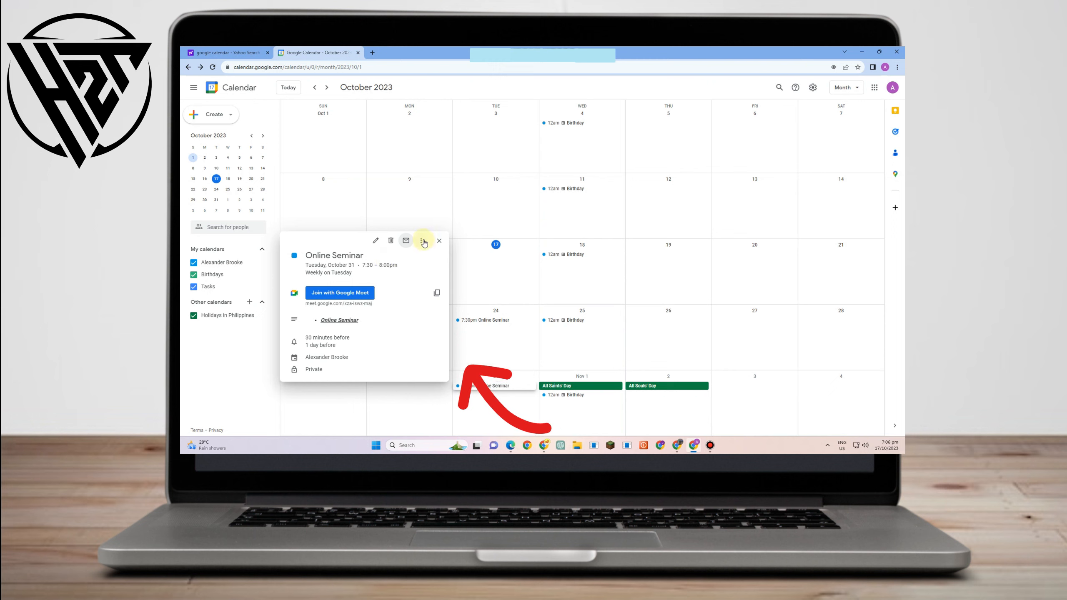
left_click(421, 240)
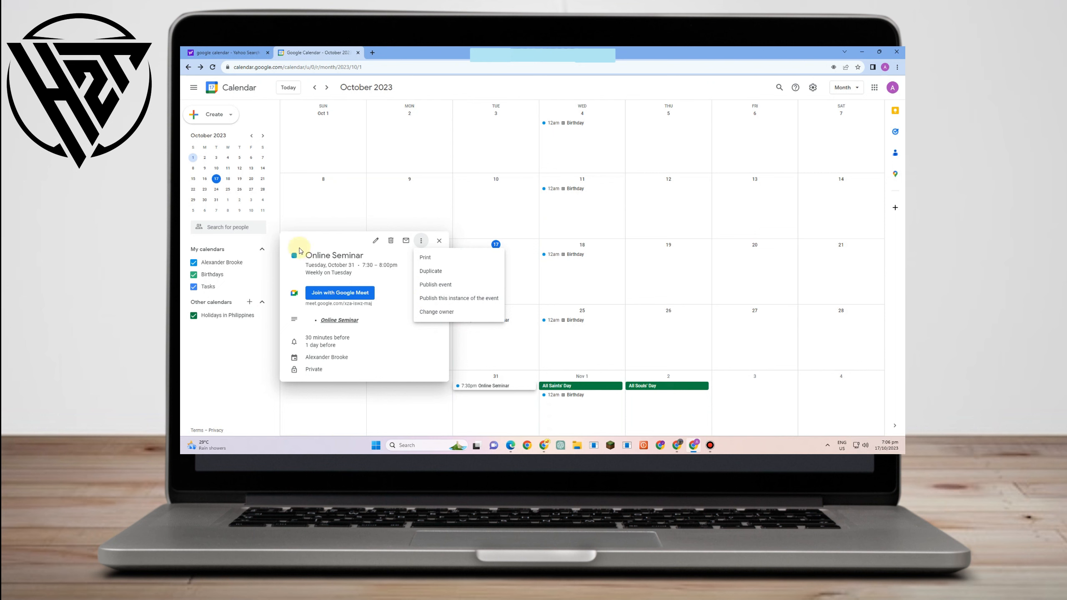
left_click(431, 241)
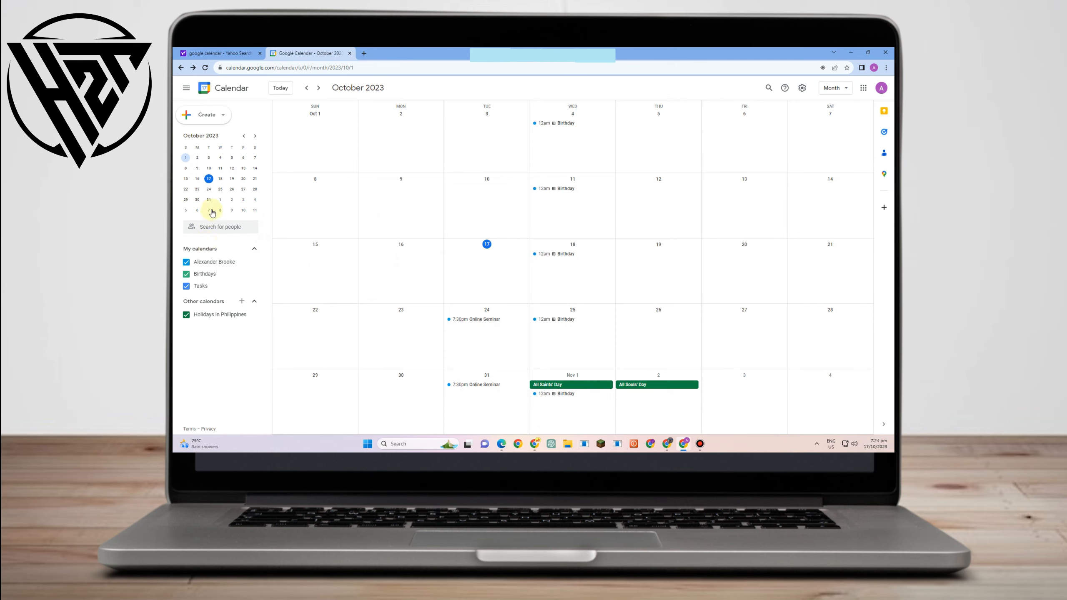
Toggle the display of the personal, Birthdays and Tasks calendars off and on, and hide the Holidays in Philippines calendar
left_click(186, 262)
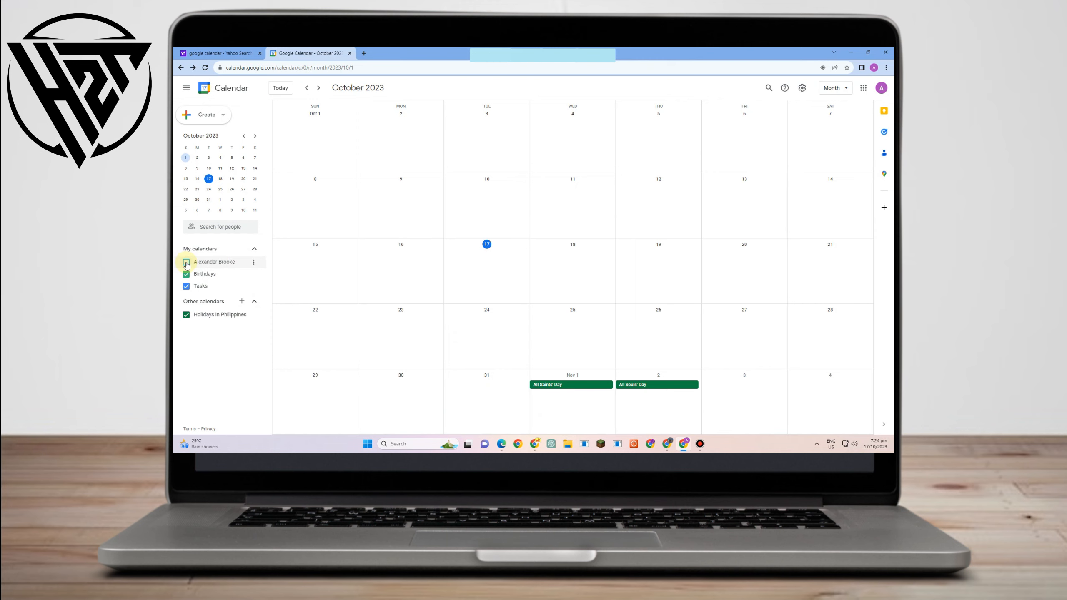
left_click(186, 262)
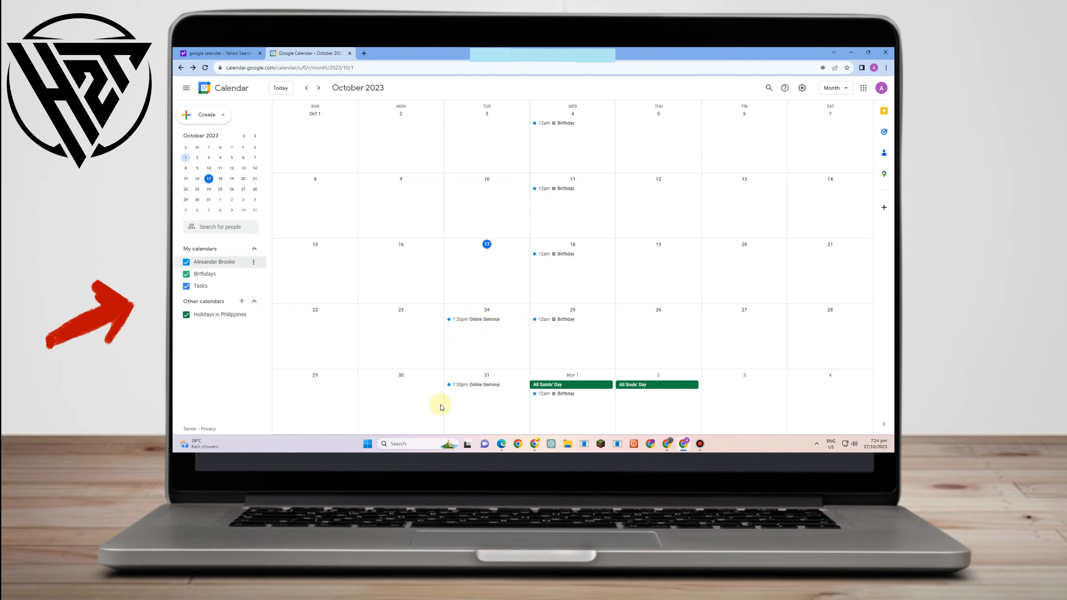
left_click(187, 273)
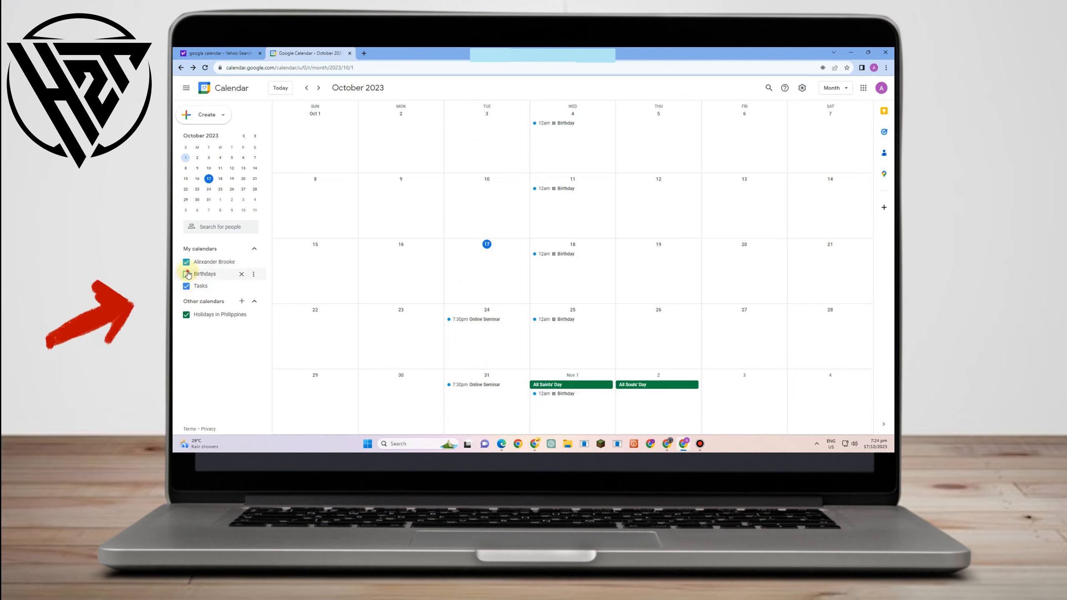
left_click(186, 286)
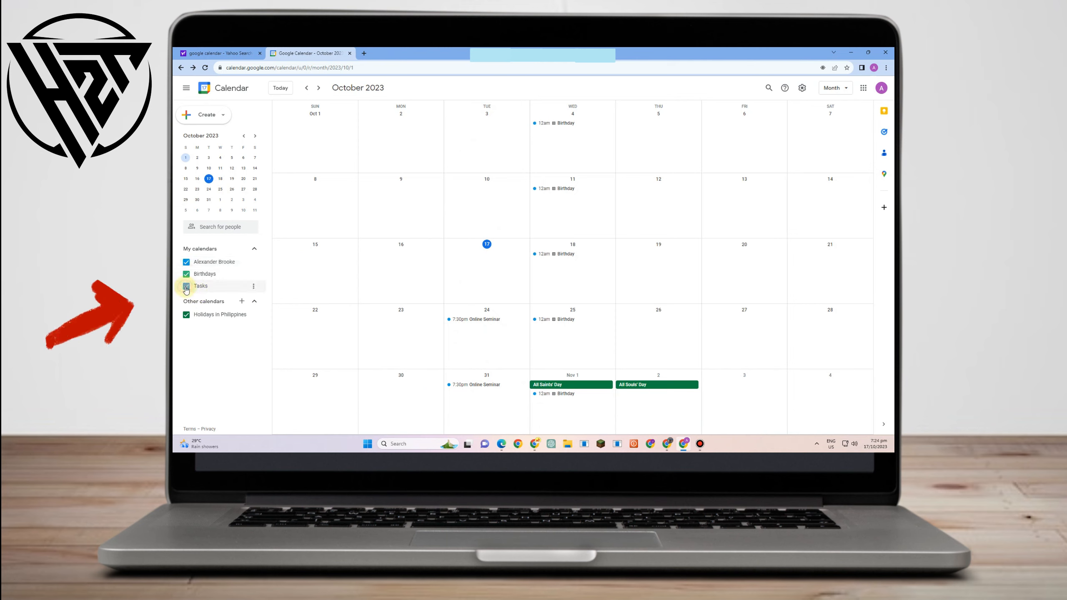
left_click(186, 315)
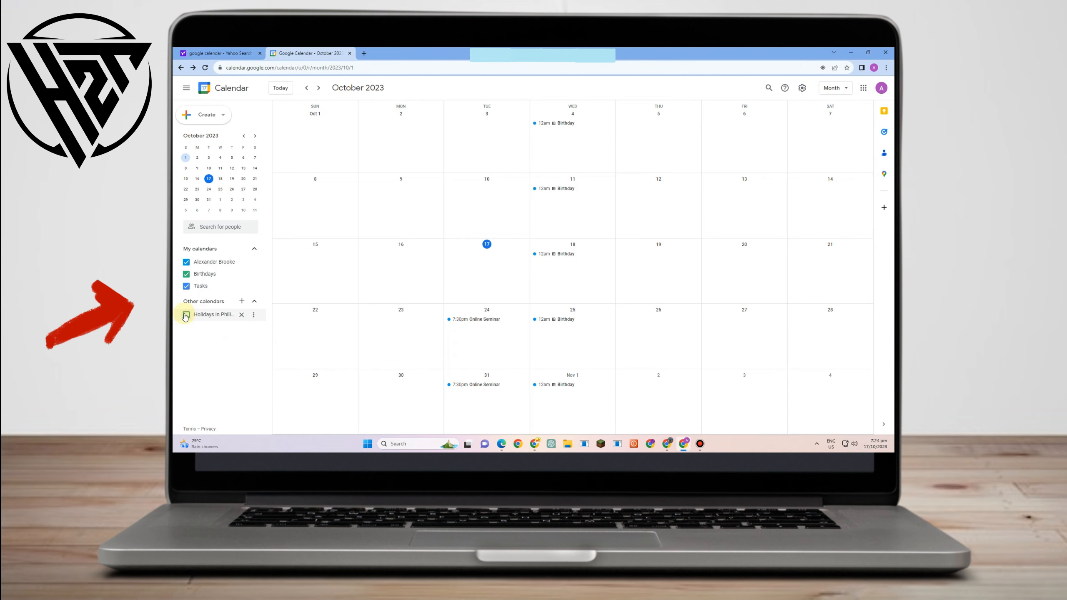
Show the Holidays in Philippines calendar again, and open the form for creating a new calendar
left_click(185, 315)
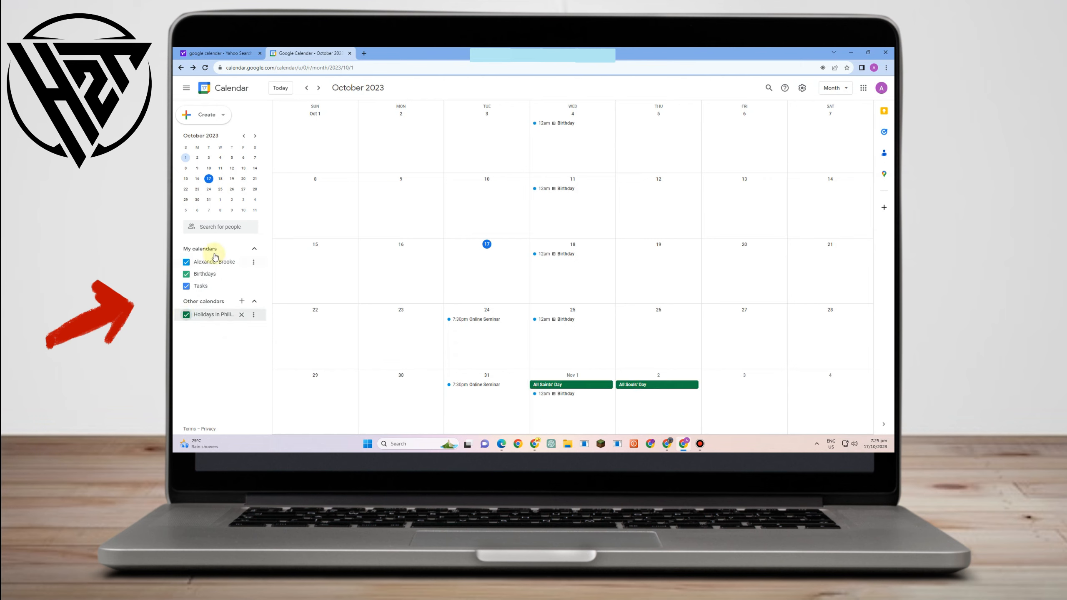
left_click(242, 302)
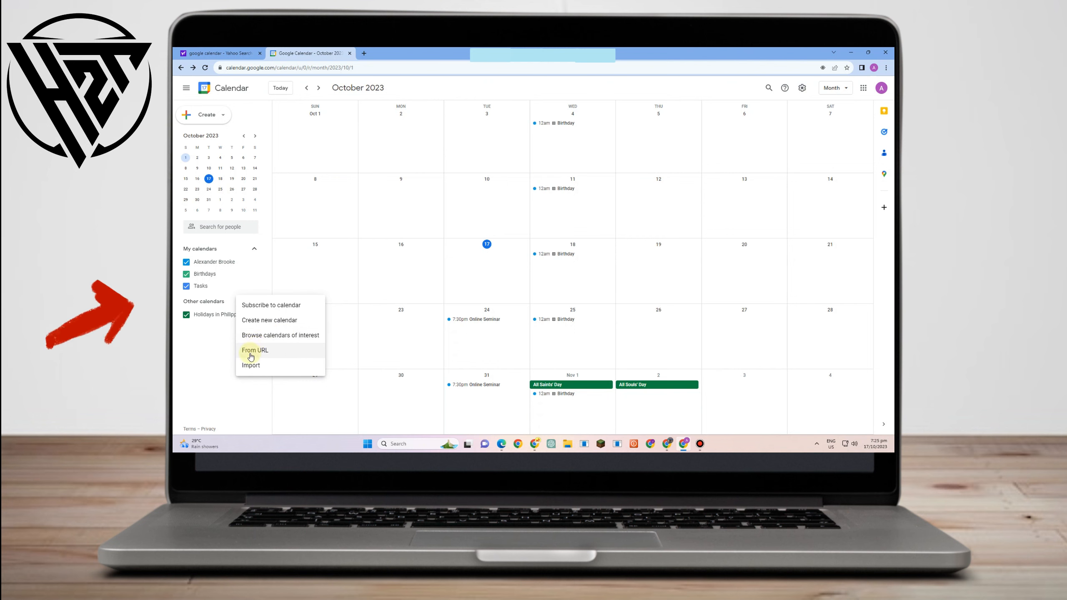
left_click(269, 320)
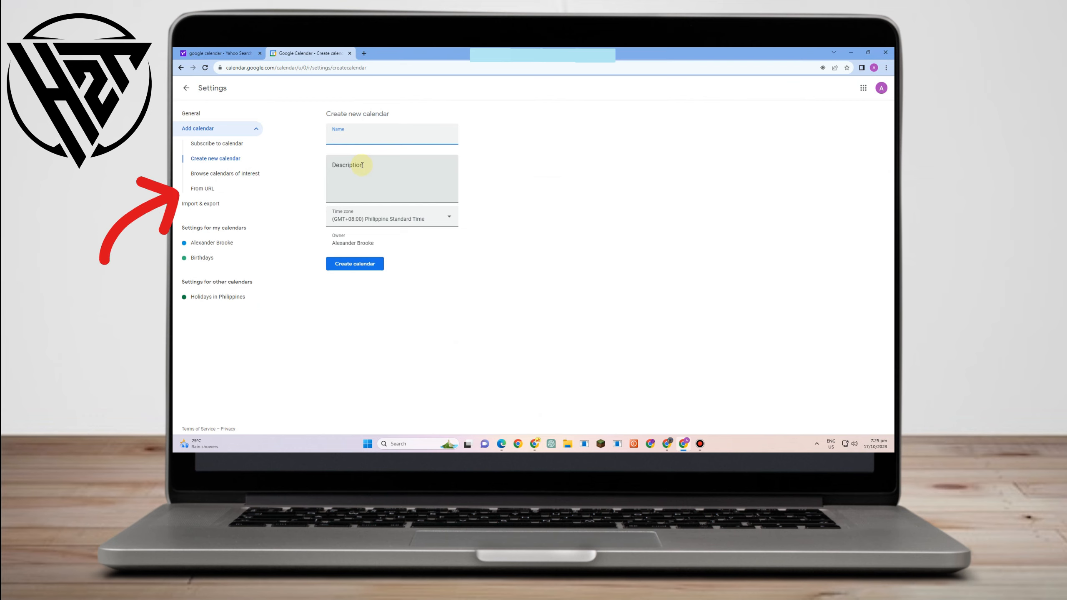
Name the new calendar EVENTS AND PLANS
type("asda")
key("BackSpace")
key("BackSpace")
key("BackSpace")
key("BackSpace")
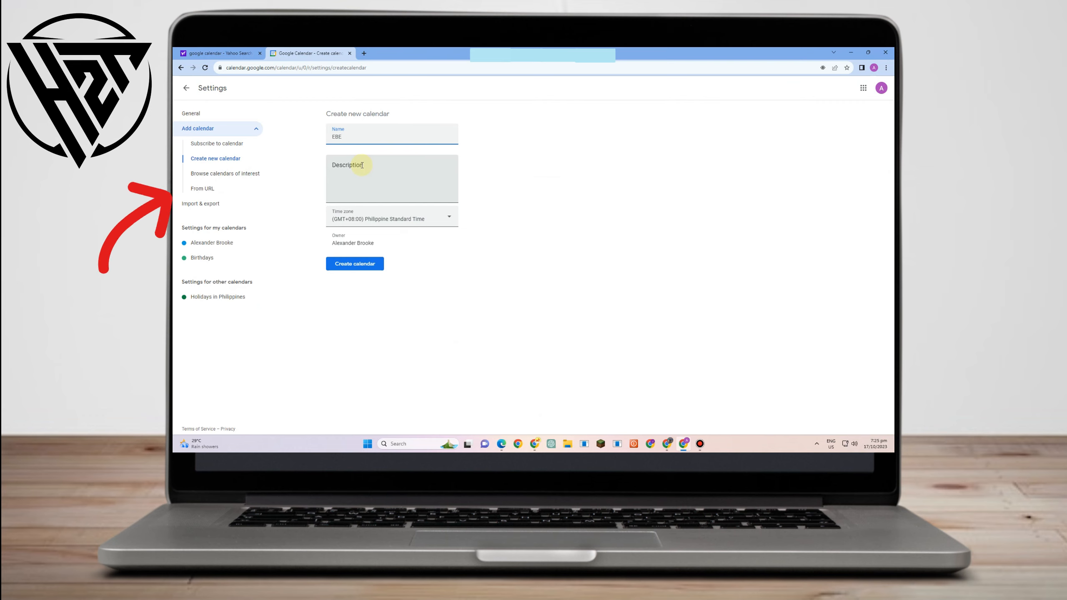
type("ENT")
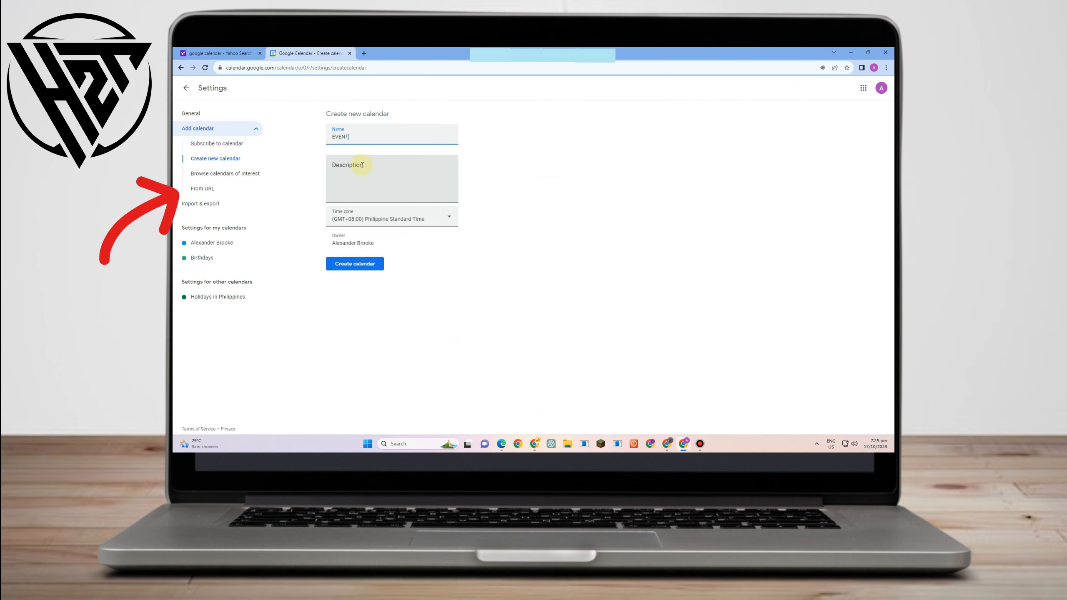
type("VENTS AND PLAN")
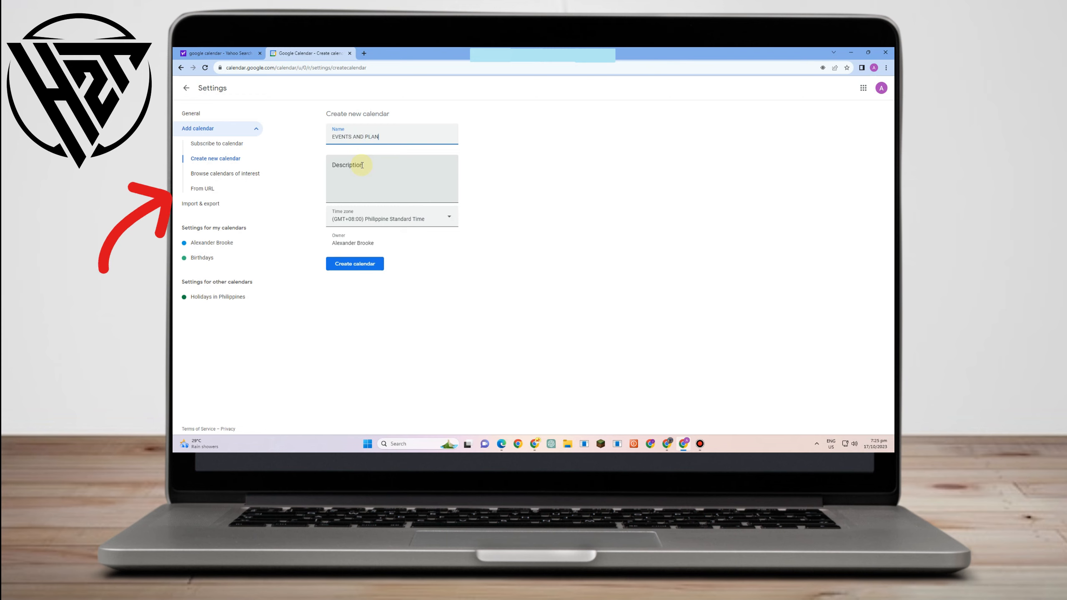
type("S")
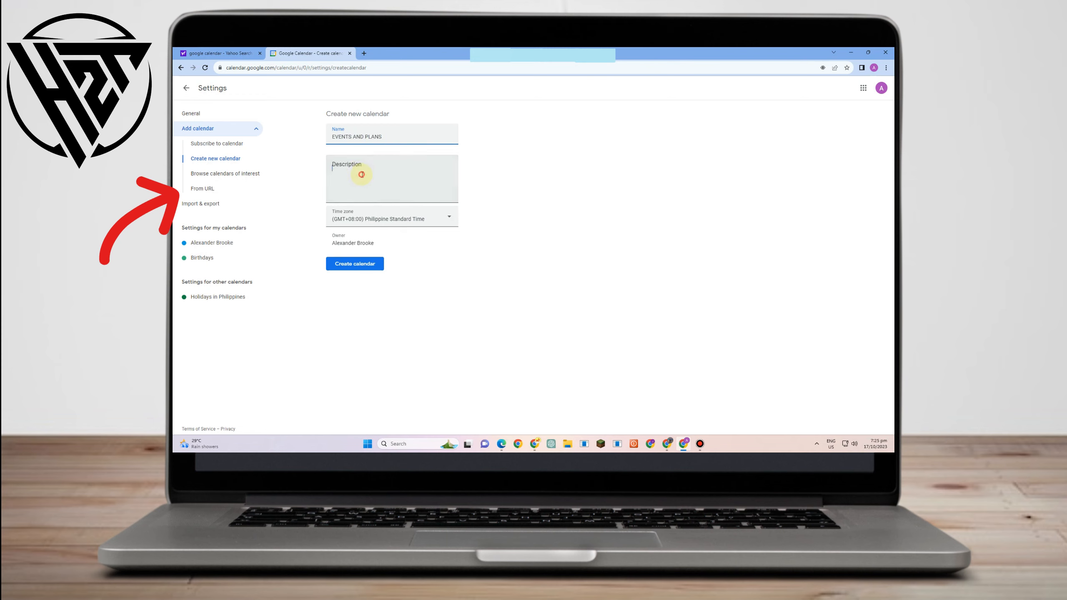
Enter "Events for the whole year" as the new calendar's description and create the calendar
left_click(362, 174)
type("Events ")
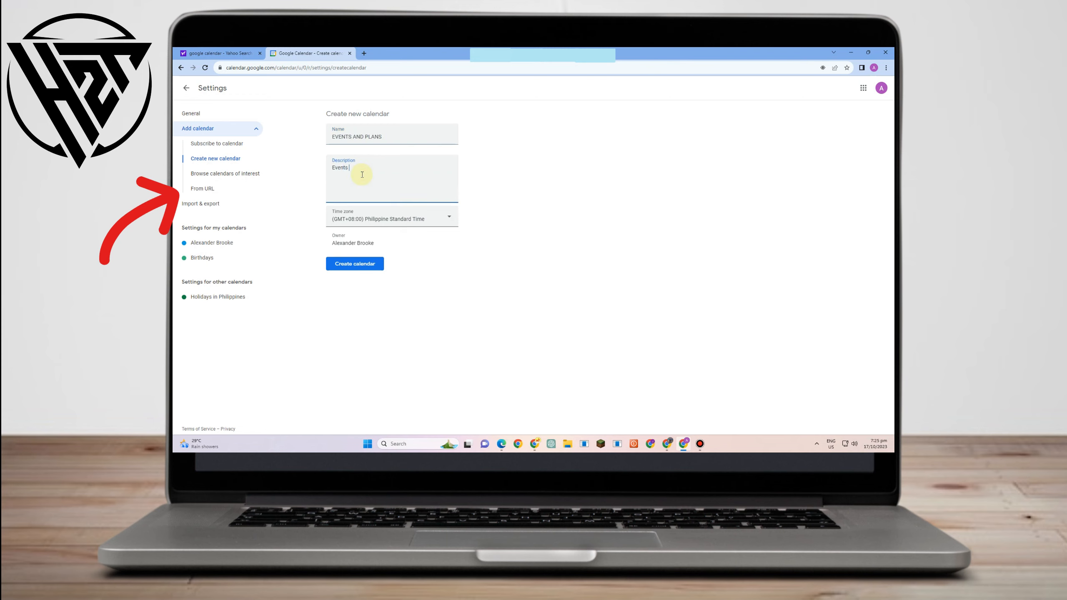
type("for the whole years")
key("BackSpace")
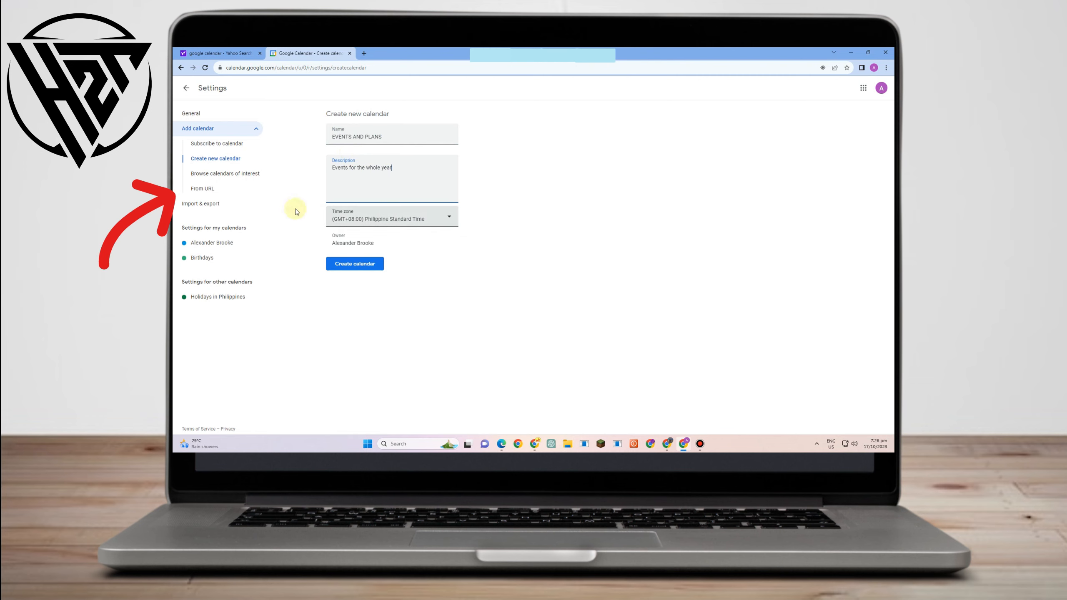
left_click(353, 265)
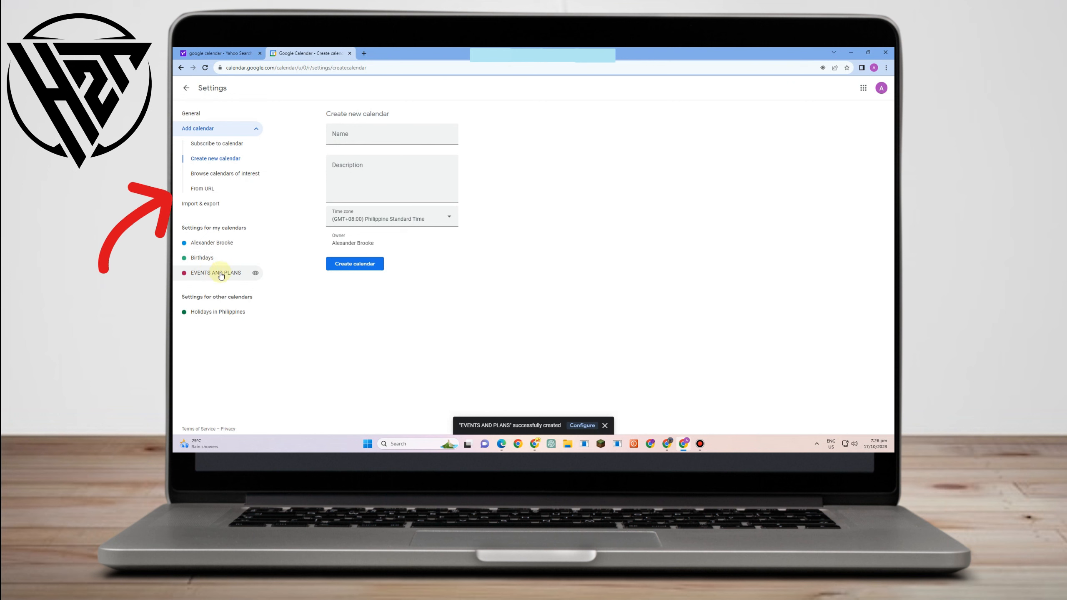
Set the EVENTS AND PLANS calendar to auto-accept invitations that do not conflict
left_click(206, 273)
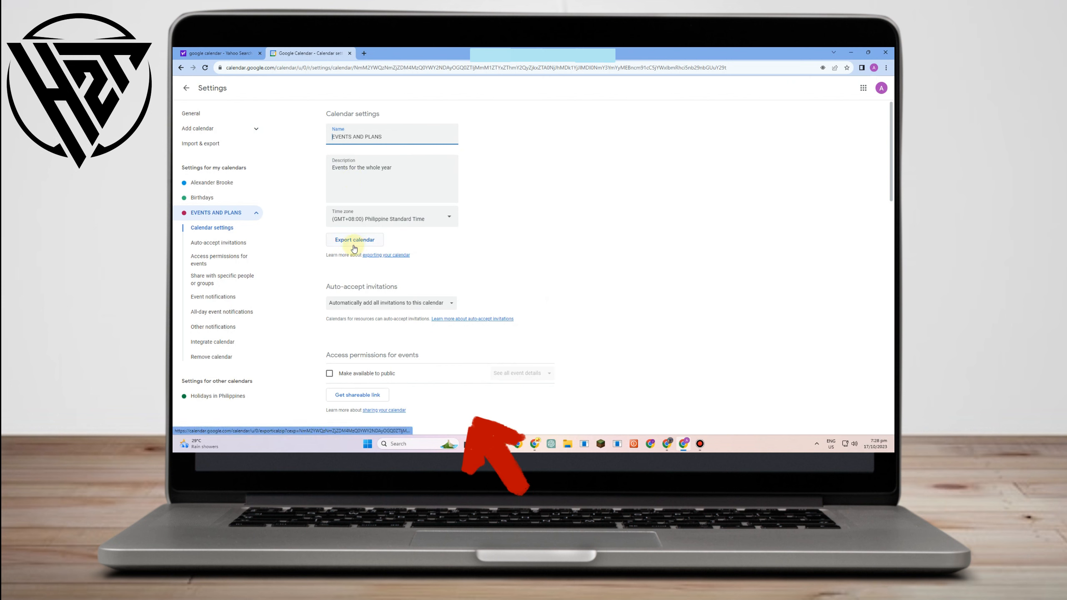
scroll(355, 245, "down", 2)
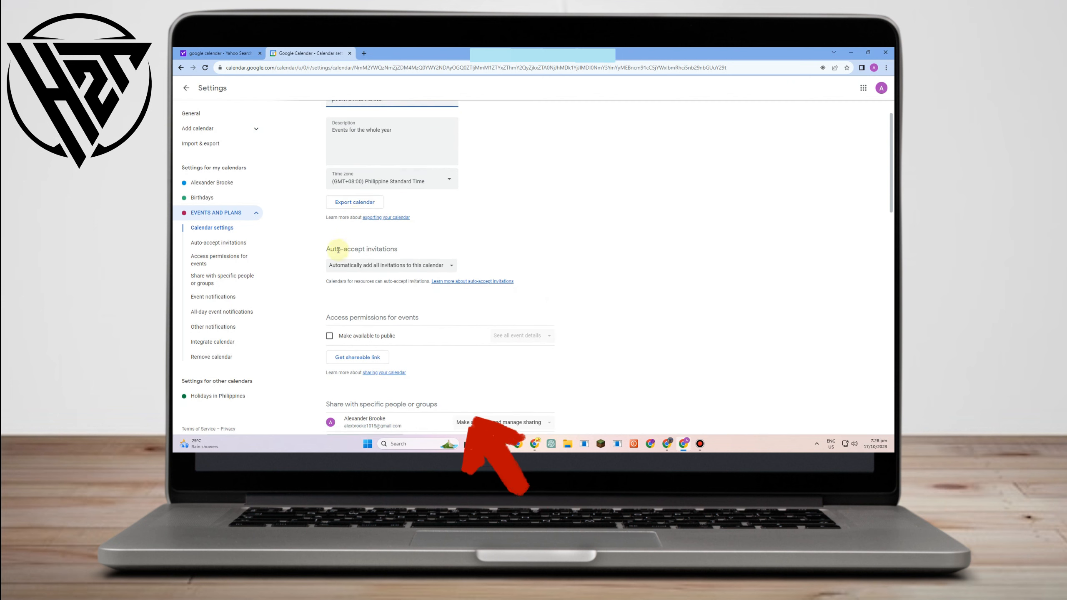
left_click(438, 271)
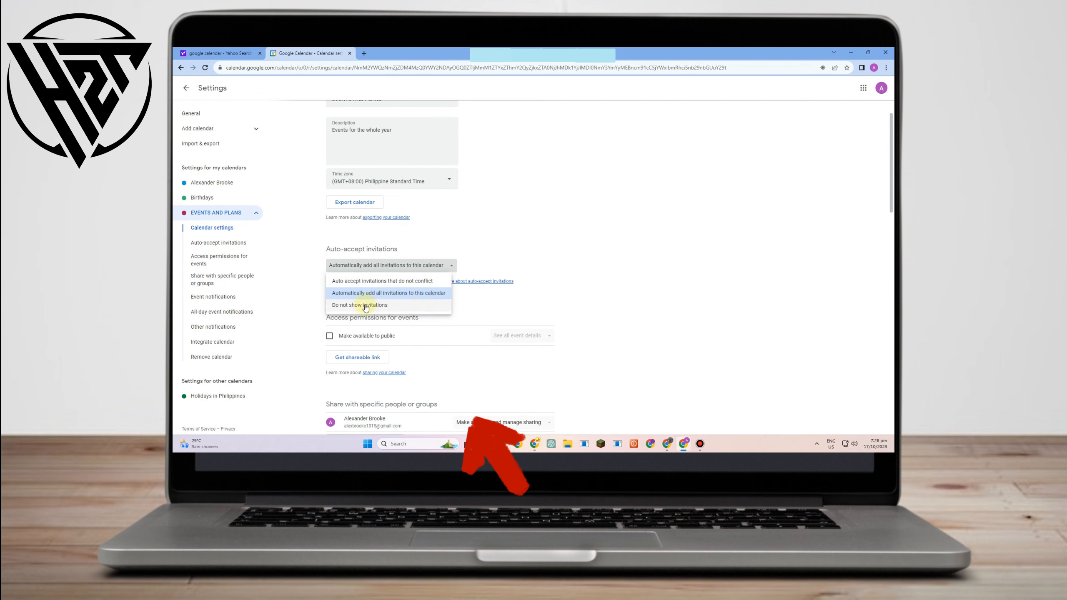
left_click(380, 281)
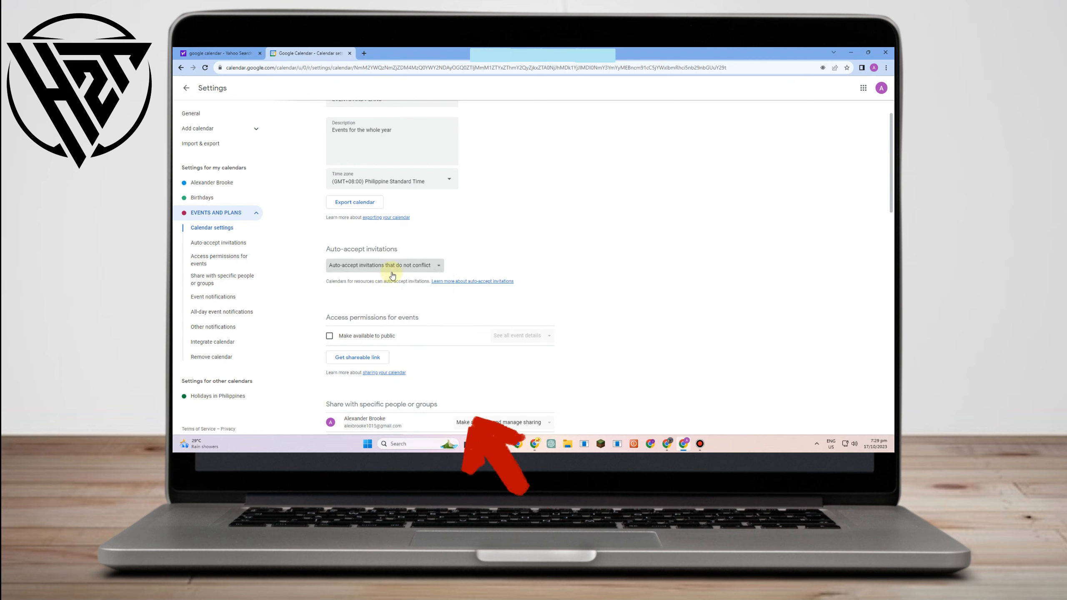
Try making the EVENTS AND PLANS calendar available to the public, and cancel the change
scroll(376, 306, "down", 2)
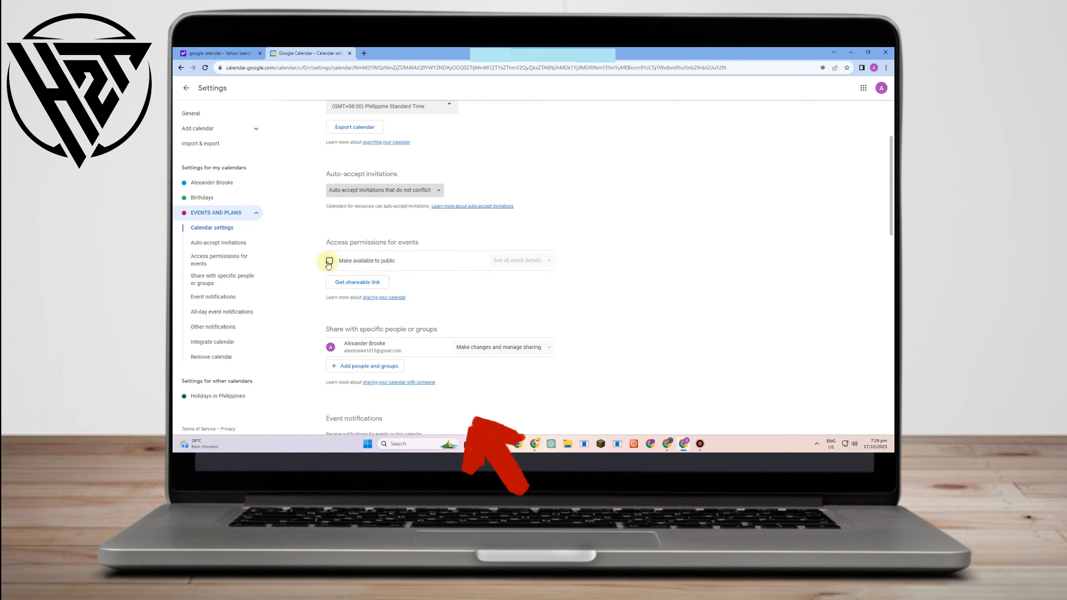
left_click(329, 260)
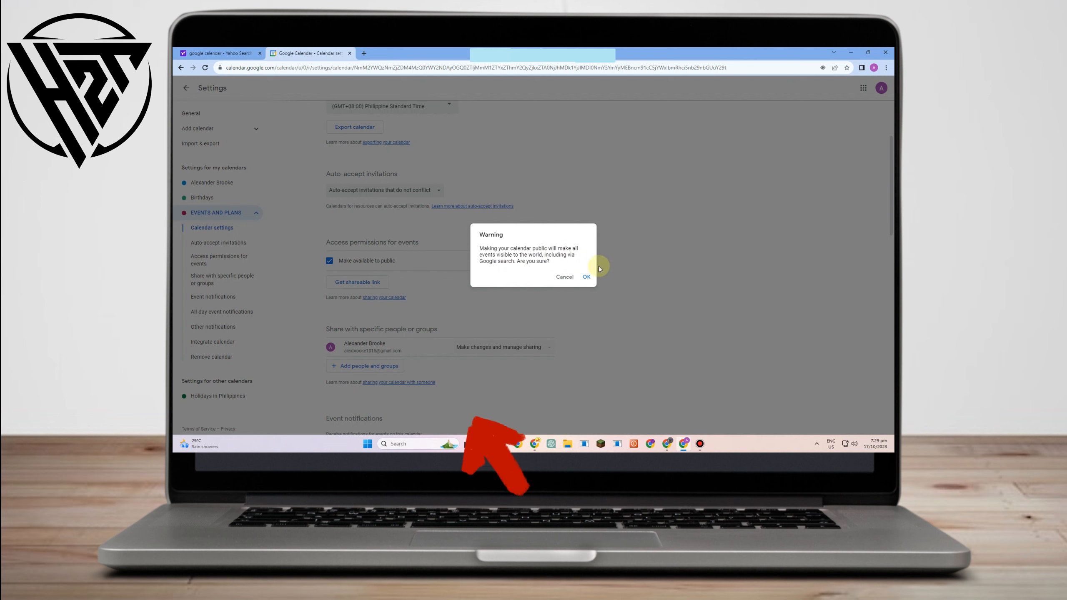
left_click(565, 277)
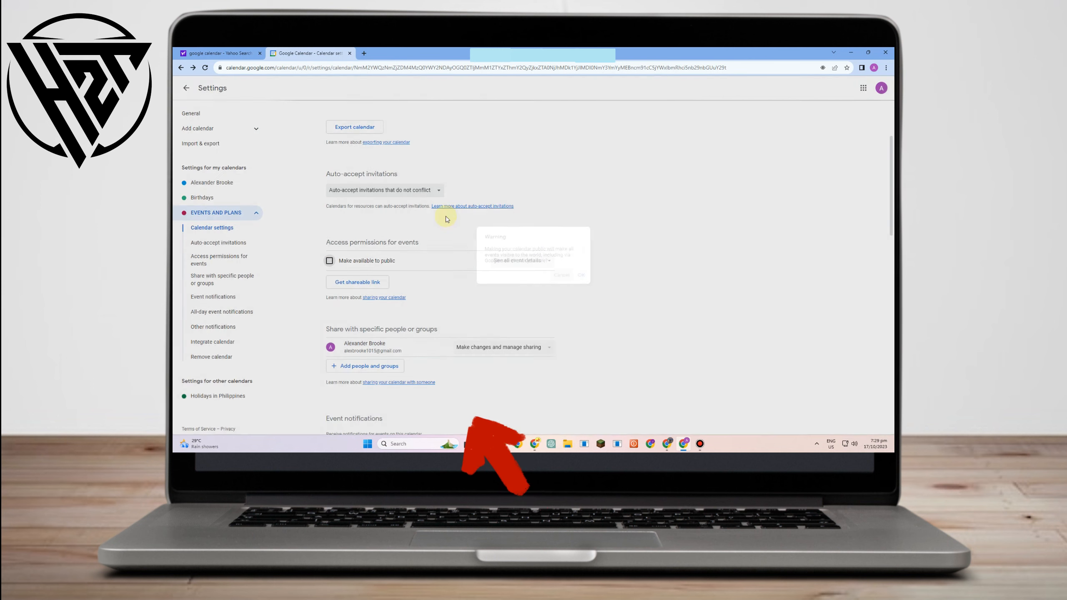
Copy the shareable link of the EVENTS AND PLANS calendar and dismiss the link dialog
left_click(364, 286)
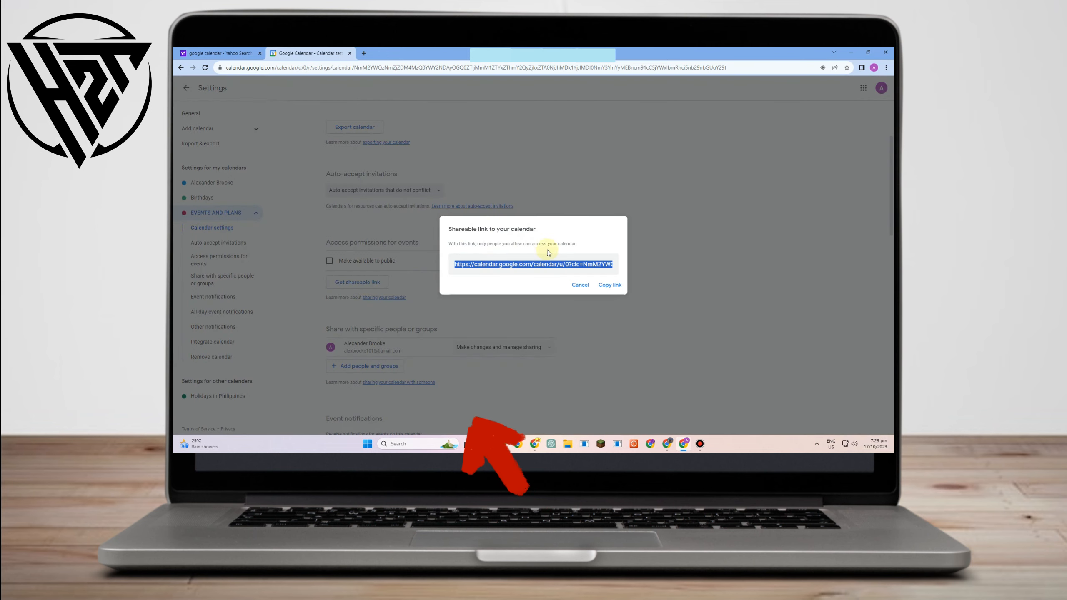
left_click(605, 286)
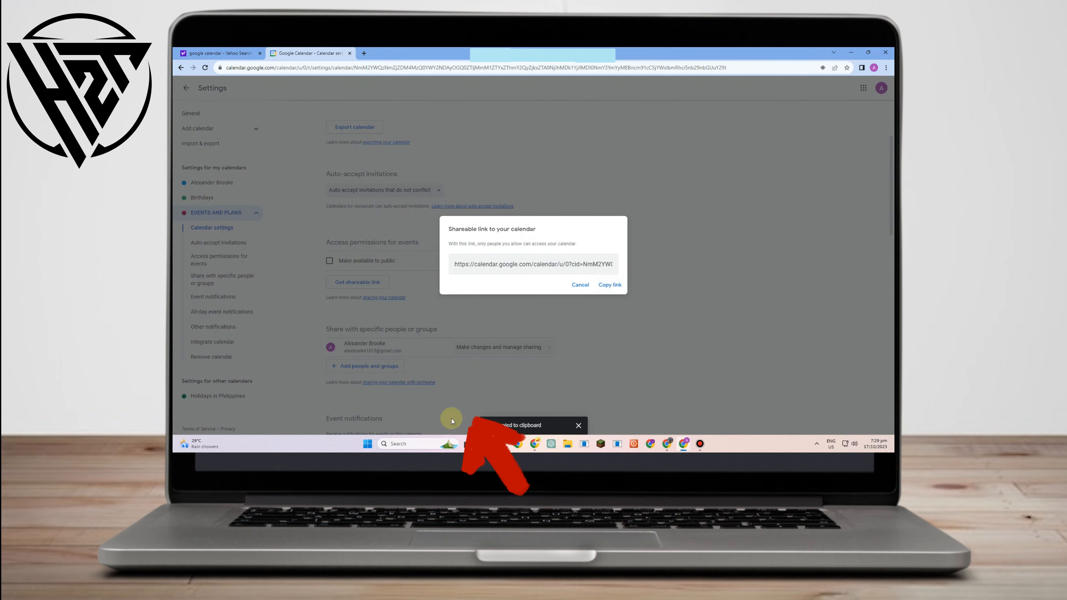
left_click(646, 251)
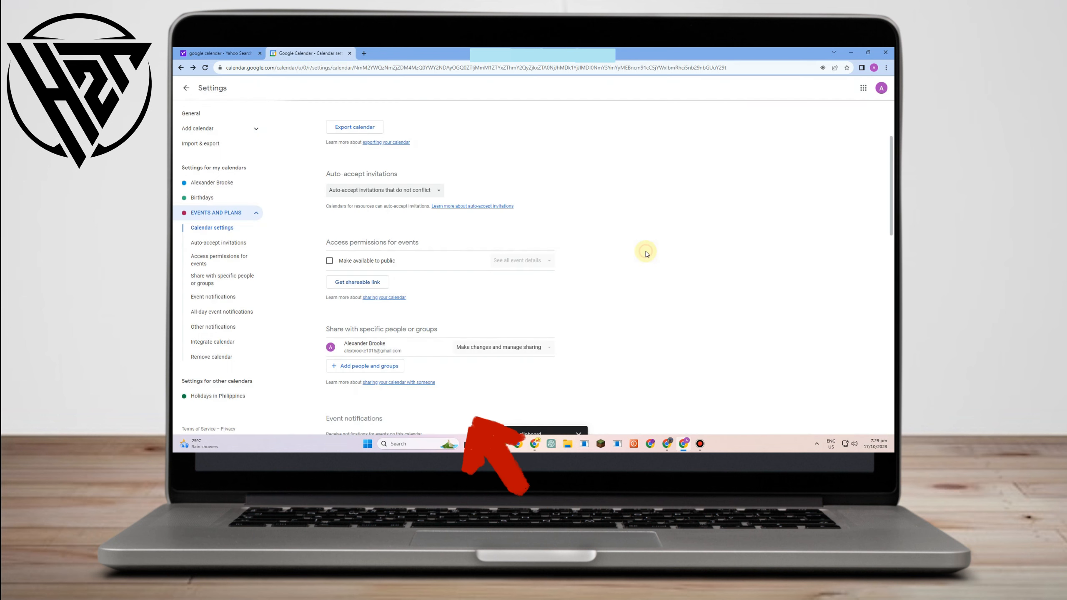
Share the EVENTS AND PLANS calendar with the first suggested contact, granting permission to make changes and manage sharing, and send the invitation
scroll(375, 427, "down", 1)
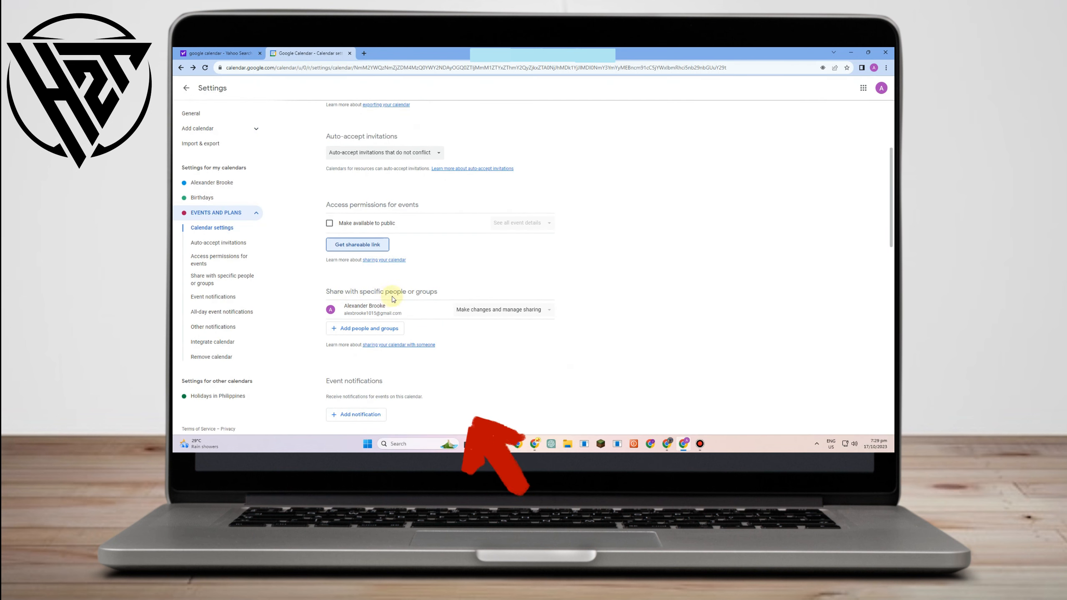
scroll(491, 303, "down", 2)
left_click(364, 253)
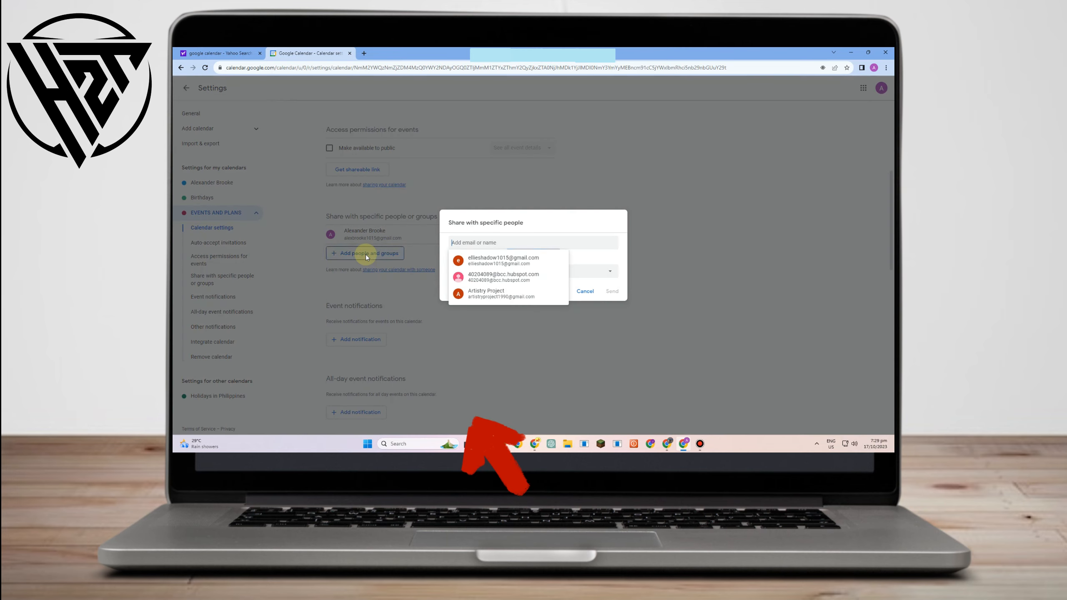
left_click(544, 262)
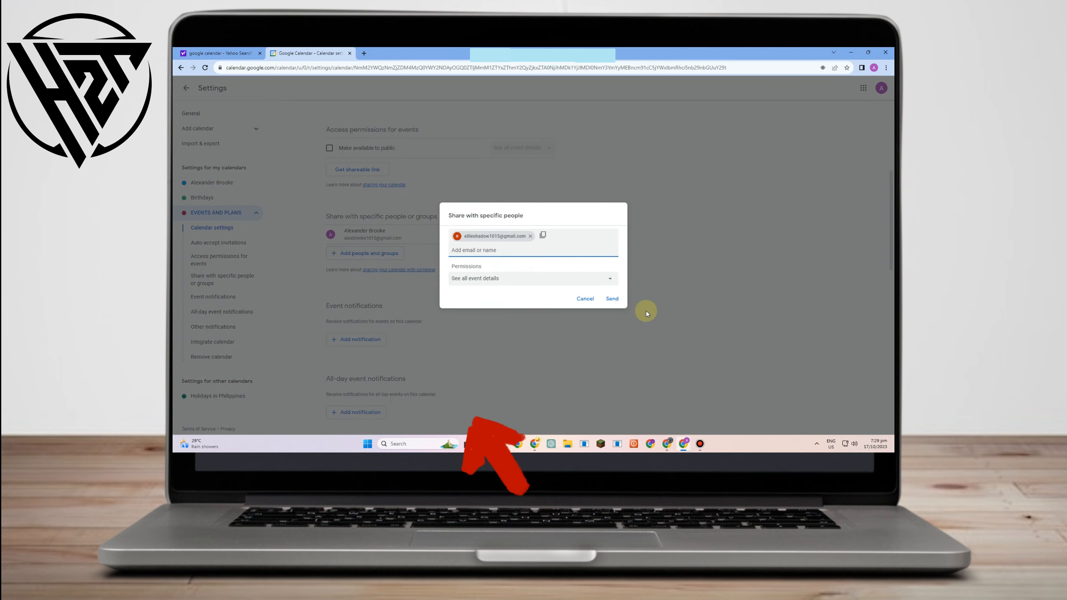
left_click(469, 277)
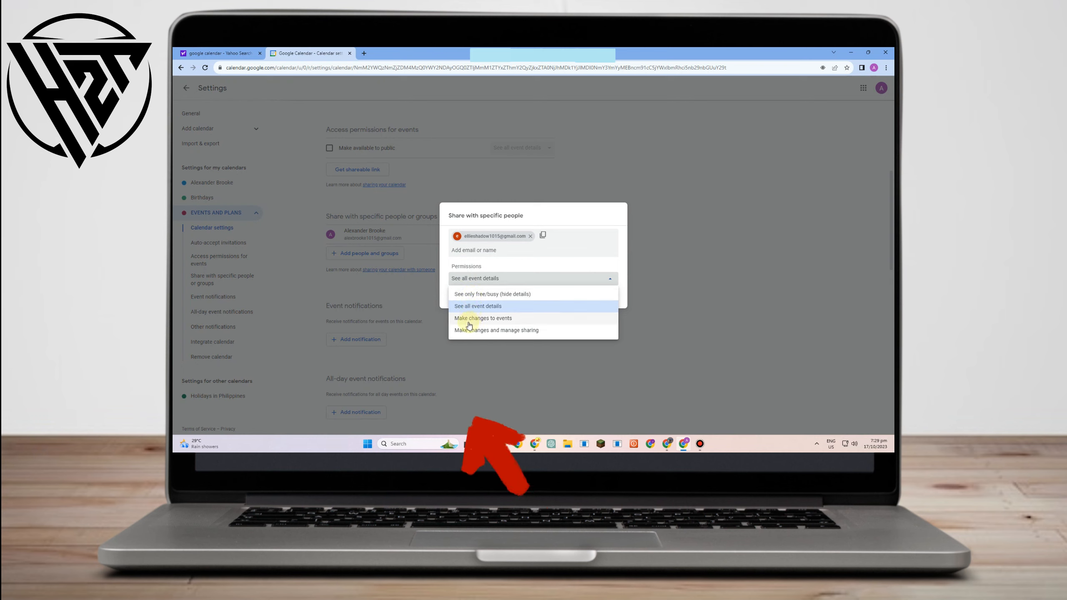
left_click(513, 332)
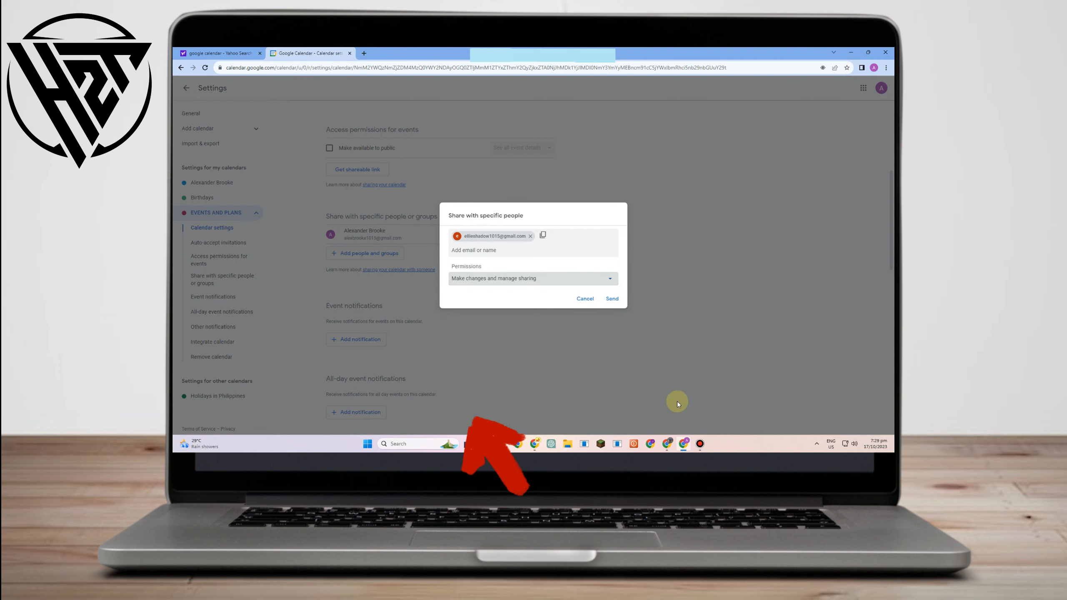
left_click(607, 301)
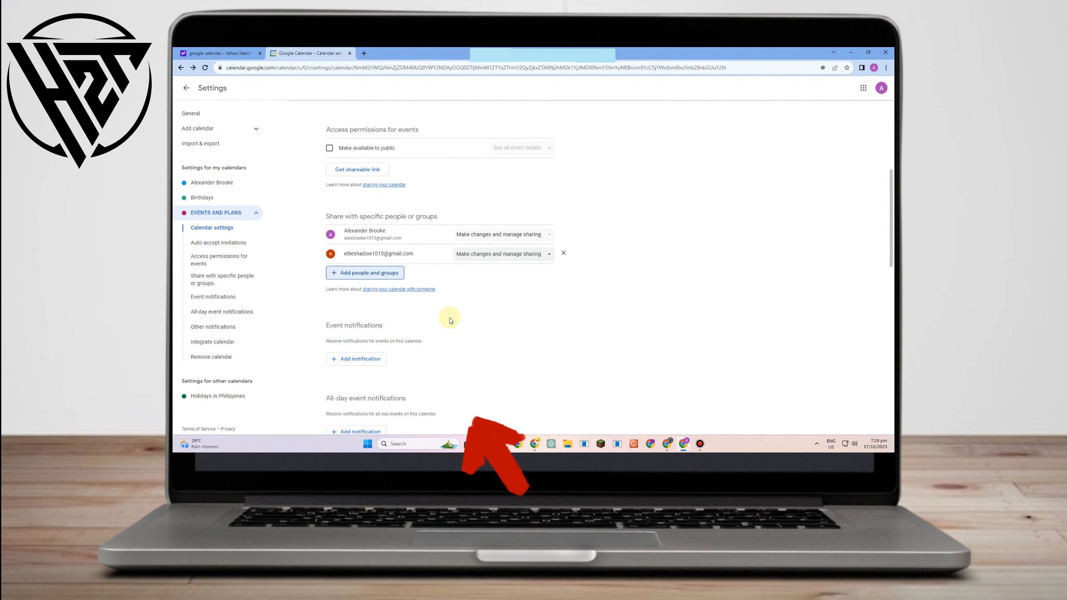
Add an event notification to the EVENTS AND PLANS calendar and set its time to 30 minutes
scroll(412, 350, "down", 2)
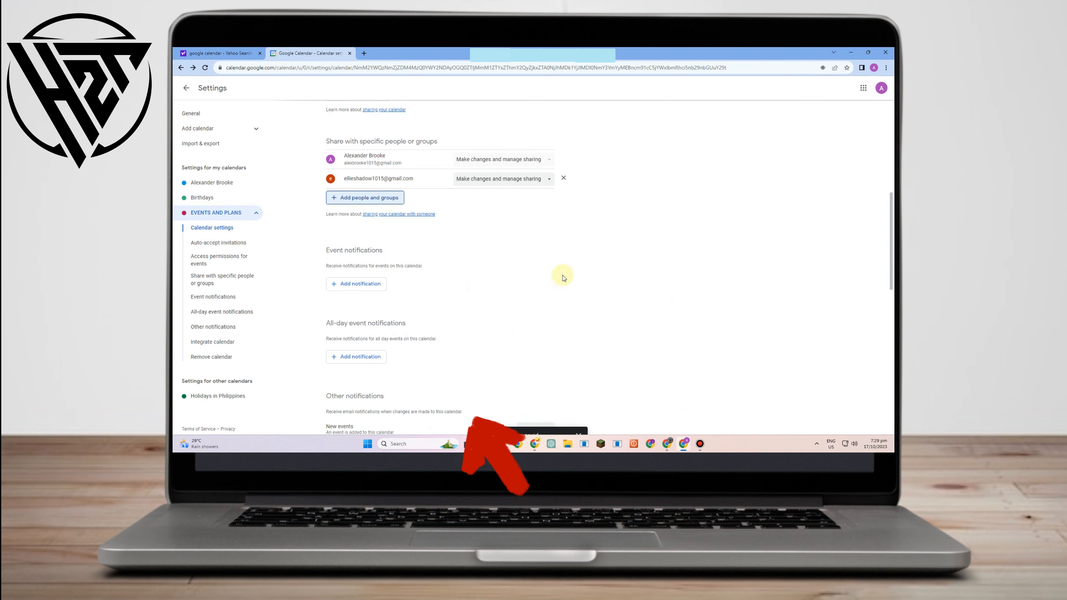
left_click(381, 288)
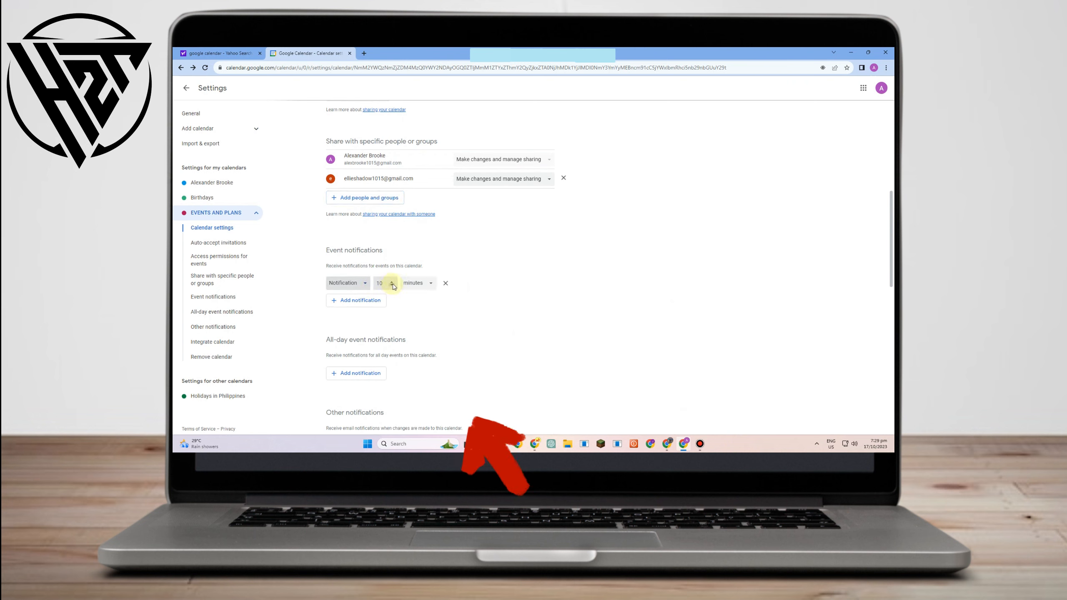
left_click(391, 285)
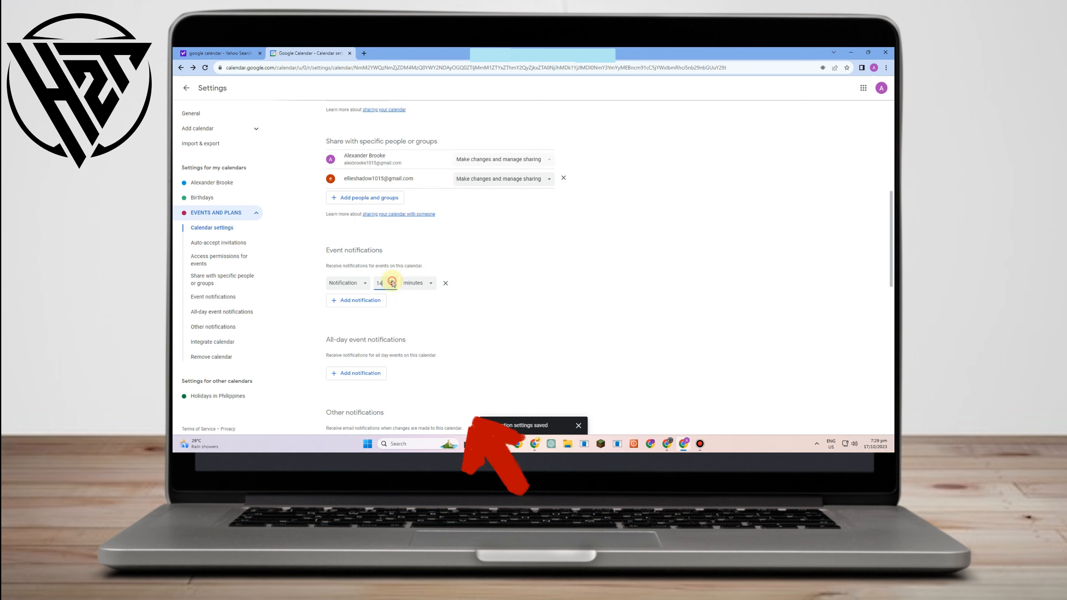
left_click(392, 282)
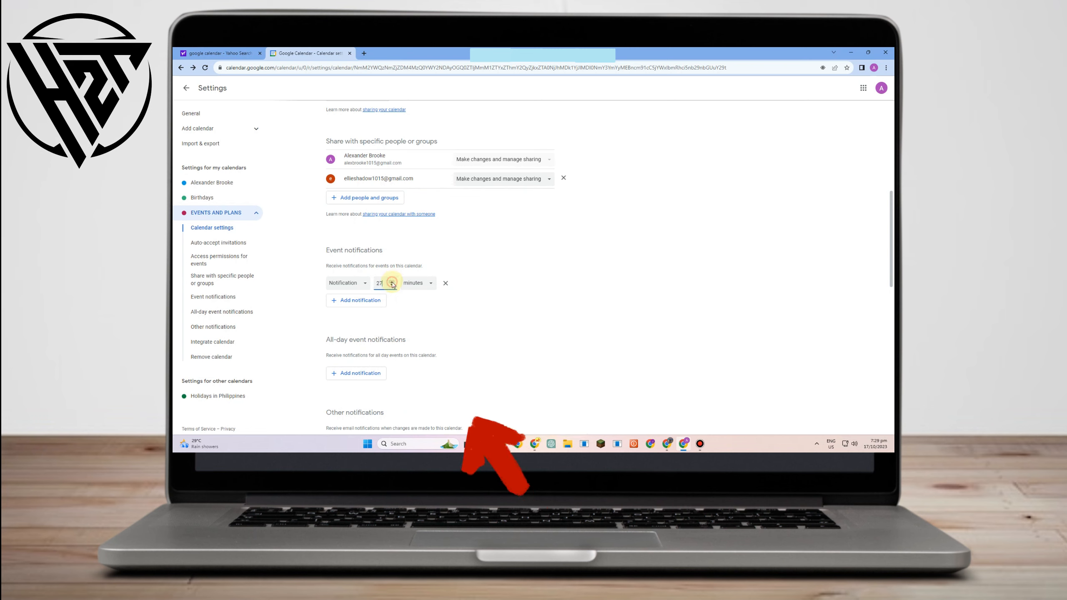
Review the EVENTS AND PLANS settings for other notifications, integration and removal, and return to the month view to show November 2023
scroll(437, 348, "down", 4)
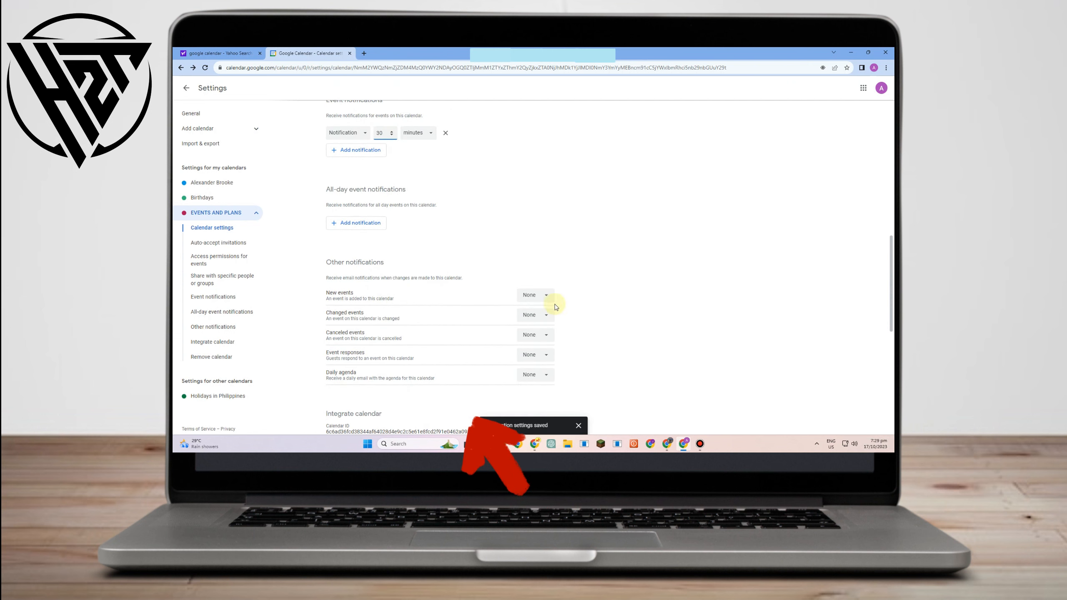
scroll(556, 307, "down", 3)
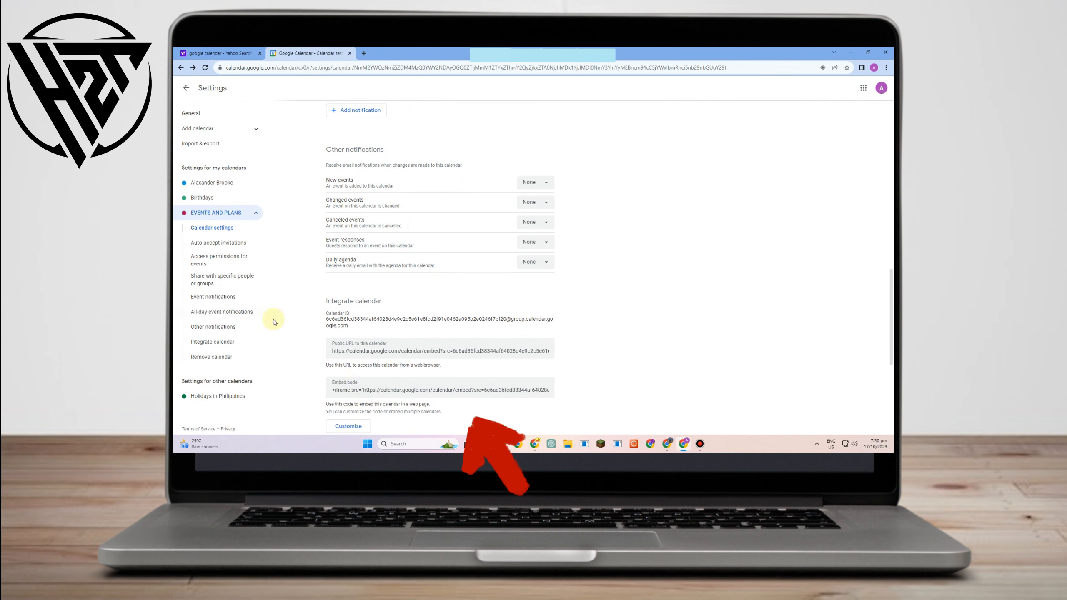
scroll(428, 386, "down", 4)
scroll(387, 321, "down", 2)
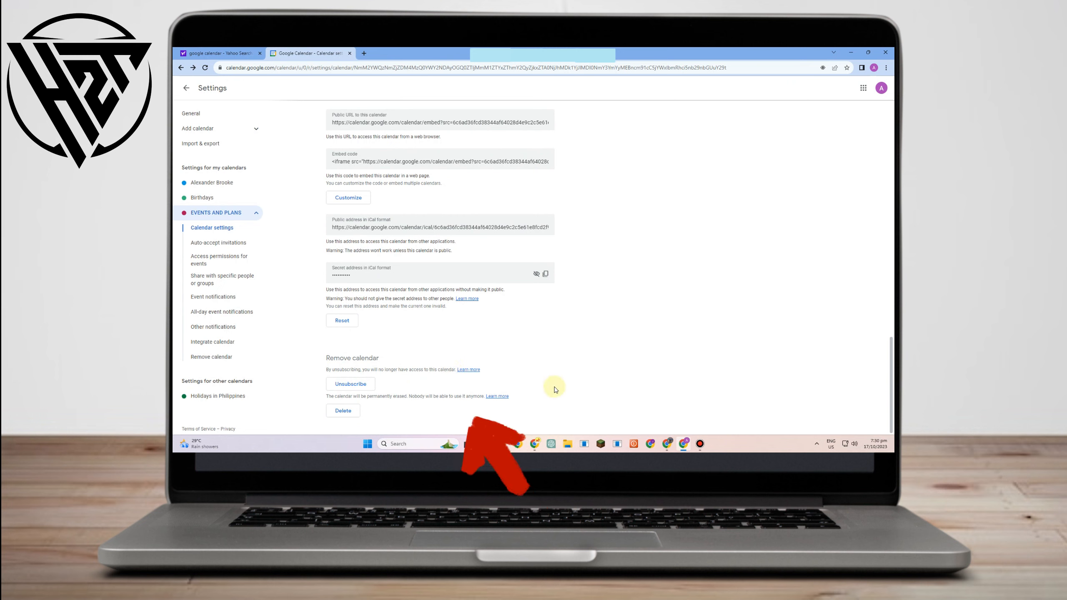
left_click(188, 88)
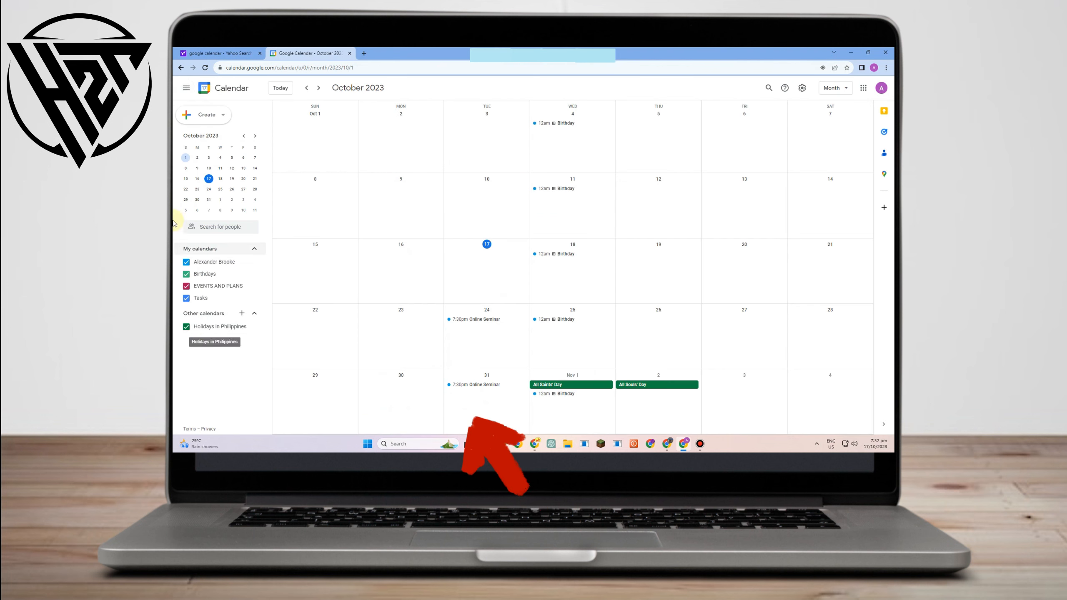
scroll(415, 315, "down", 1)
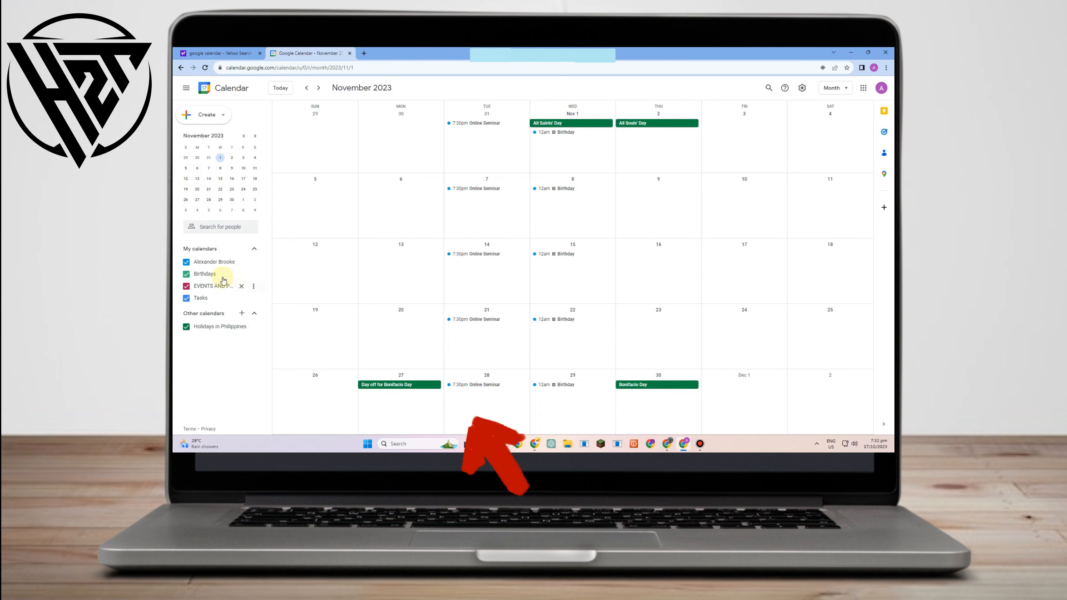
Go back to October 2023 in the month view and look at the options of the EVENTS AND PLANS calendar
scroll(345, 291, "up", 1)
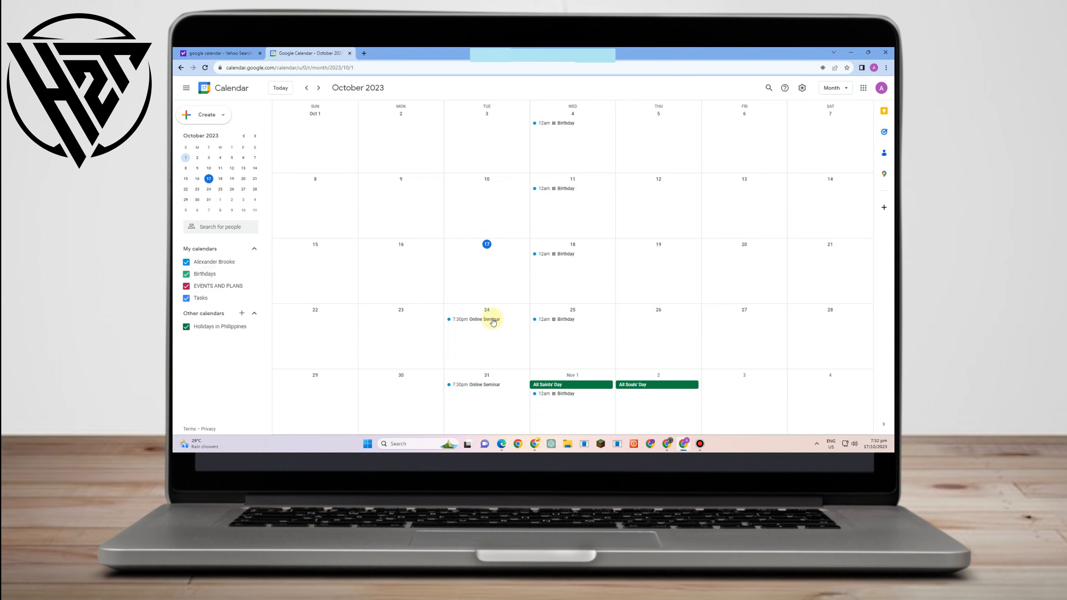
left_click(840, 93)
left_click(810, 131)
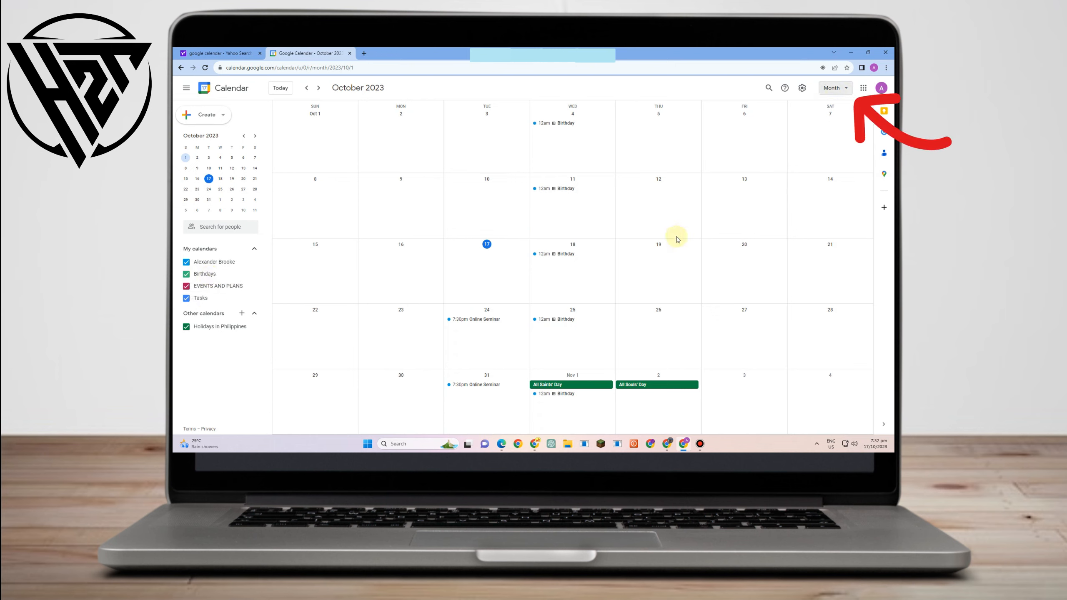
scroll(686, 329, "down", 1)
scroll(686, 329, "up", 1)
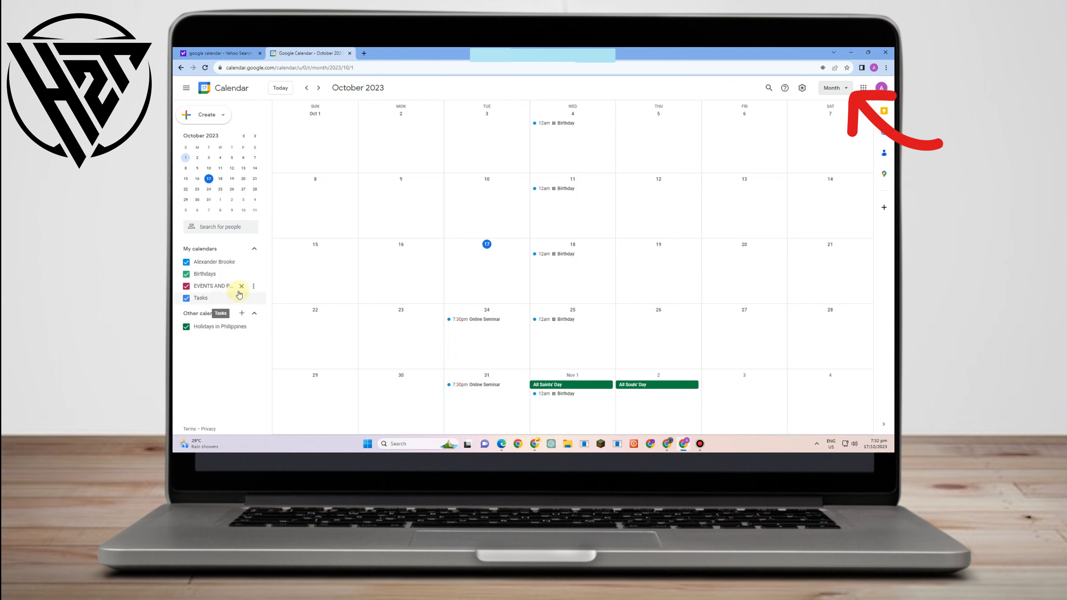
left_click(253, 286)
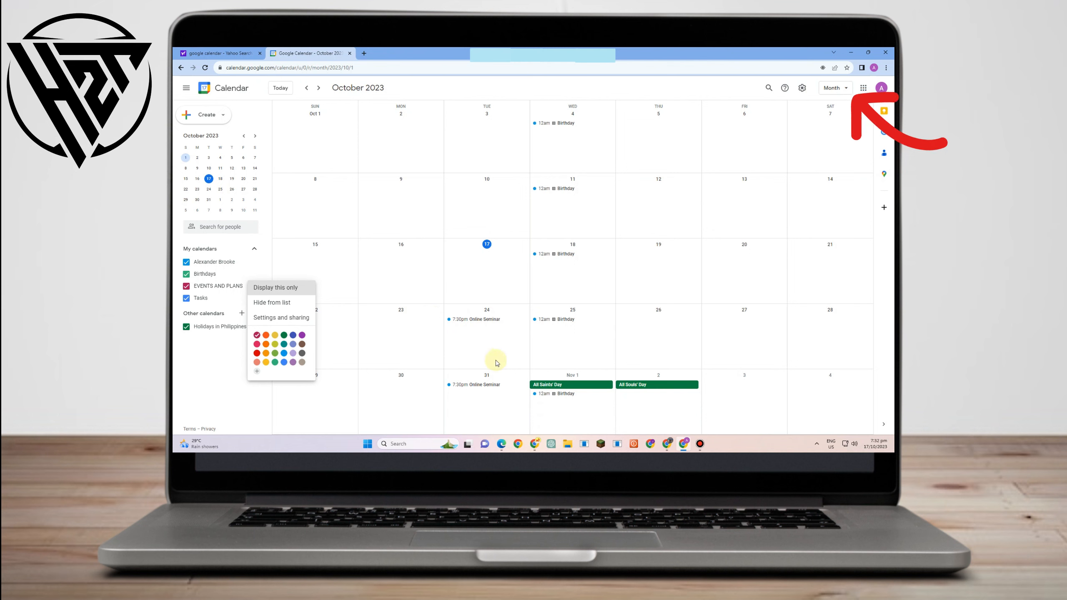
left_click(472, 333)
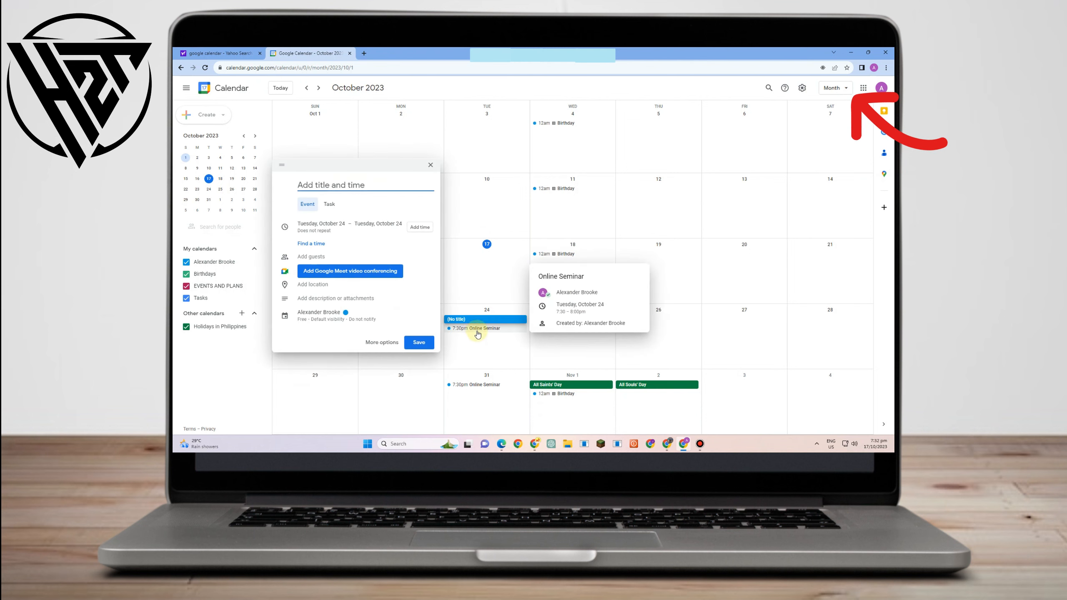
left_click(349, 314)
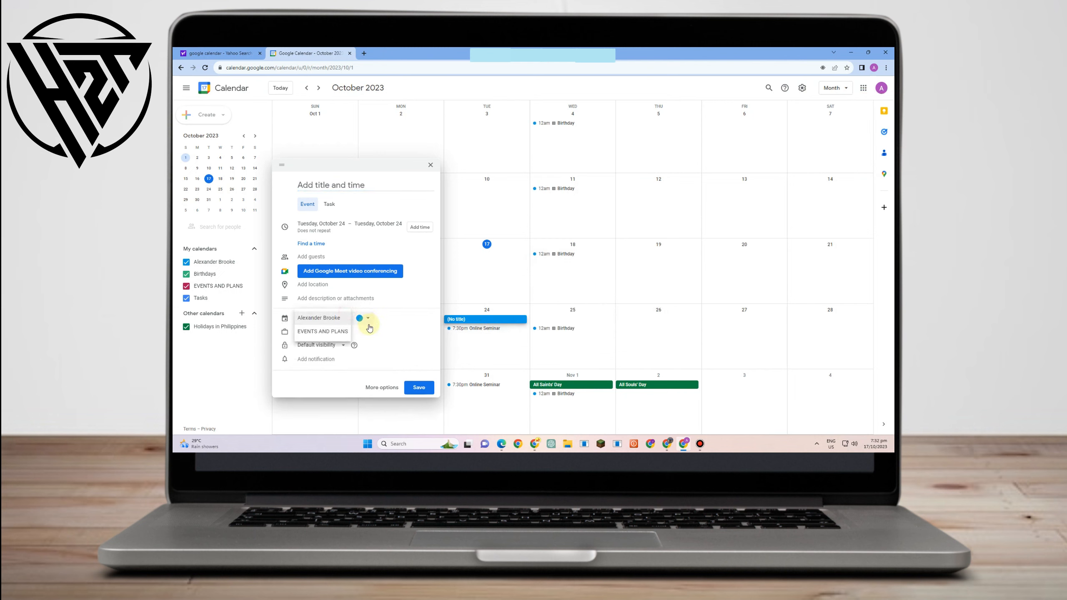
left_click(364, 318)
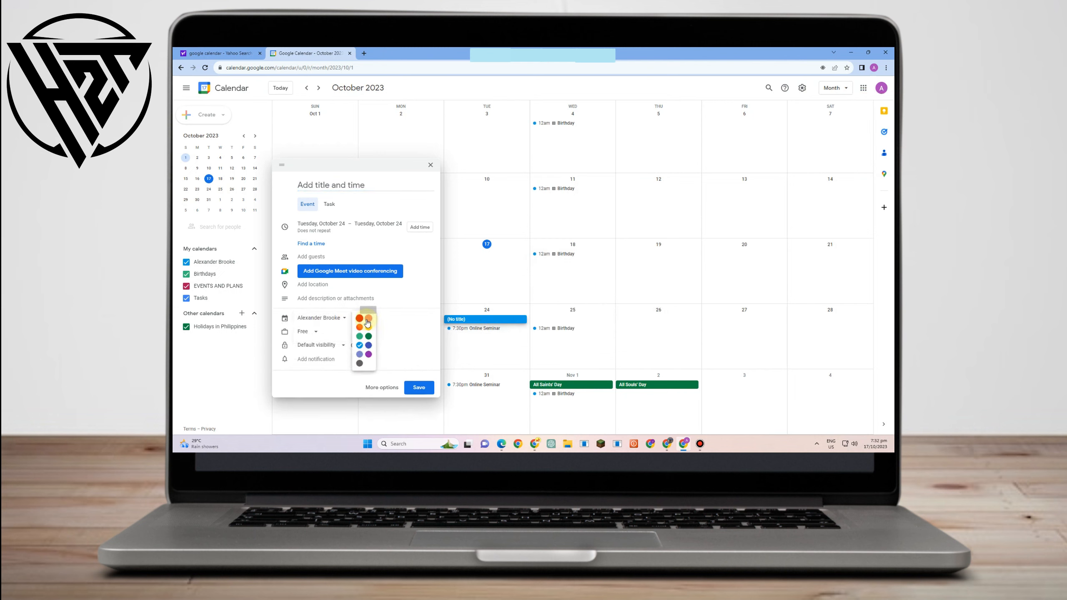
left_click(368, 355)
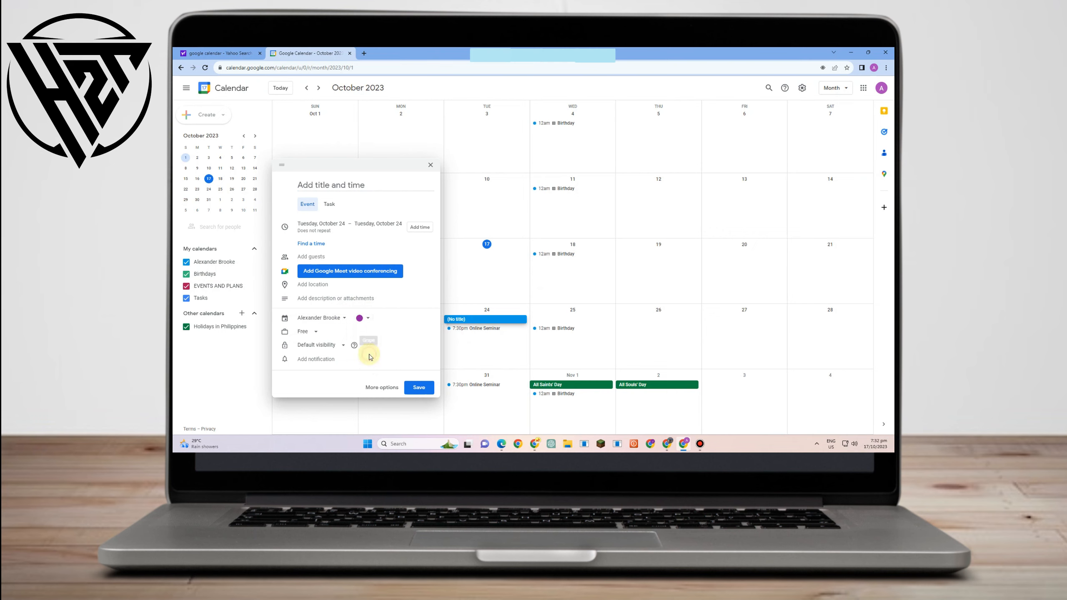
left_click(363, 318)
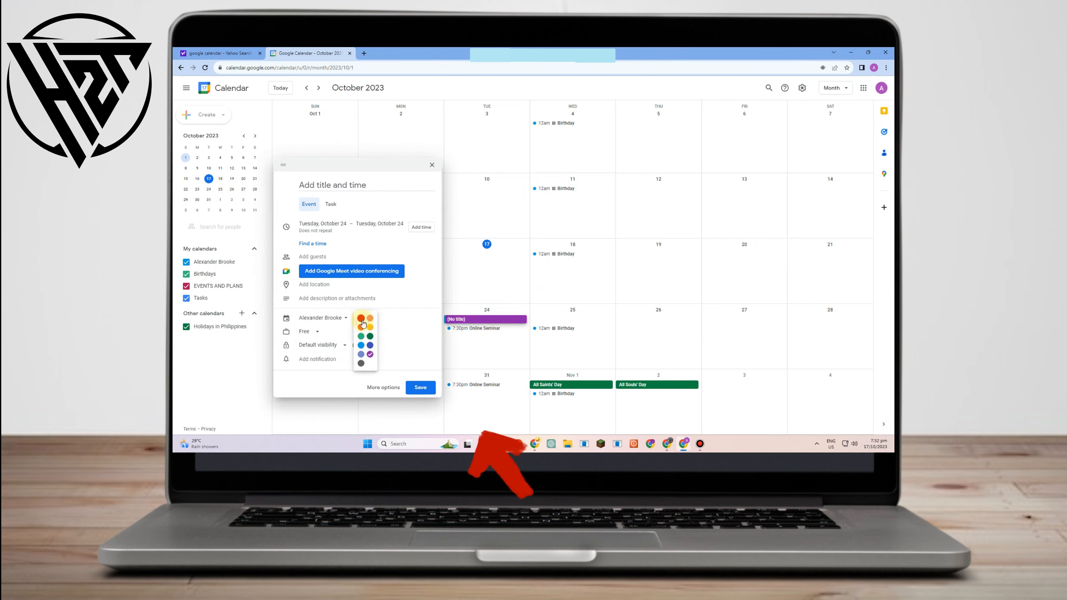
left_click(432, 164)
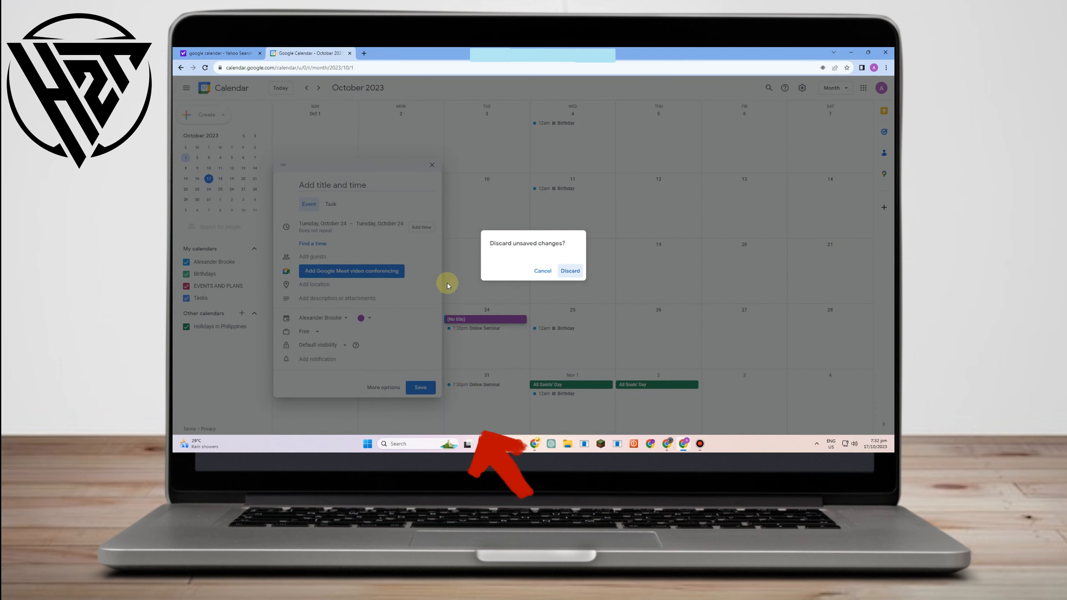
left_click(542, 270)
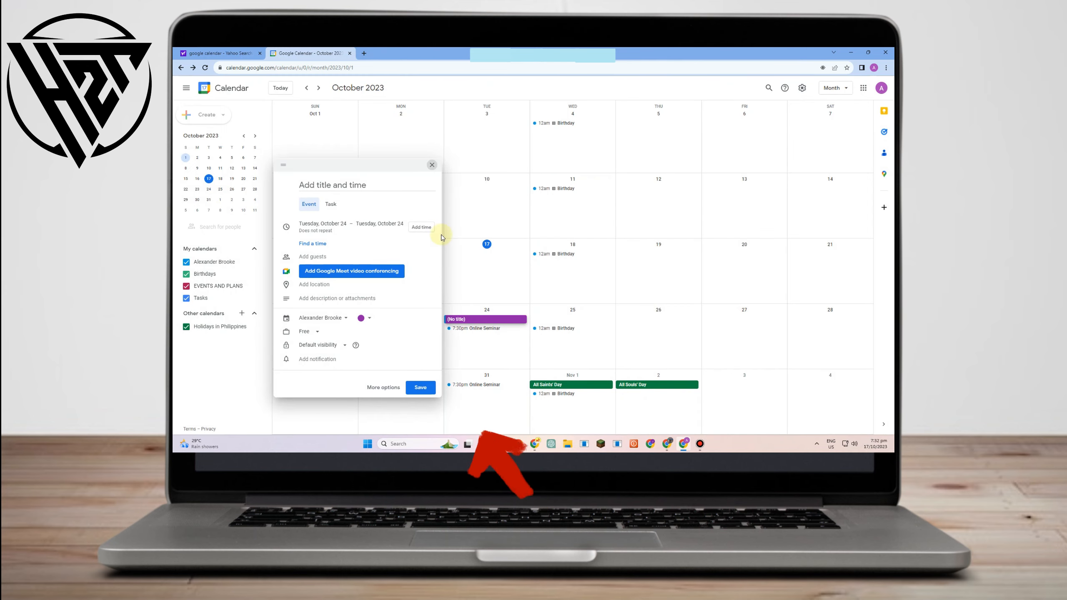
left_click(586, 282)
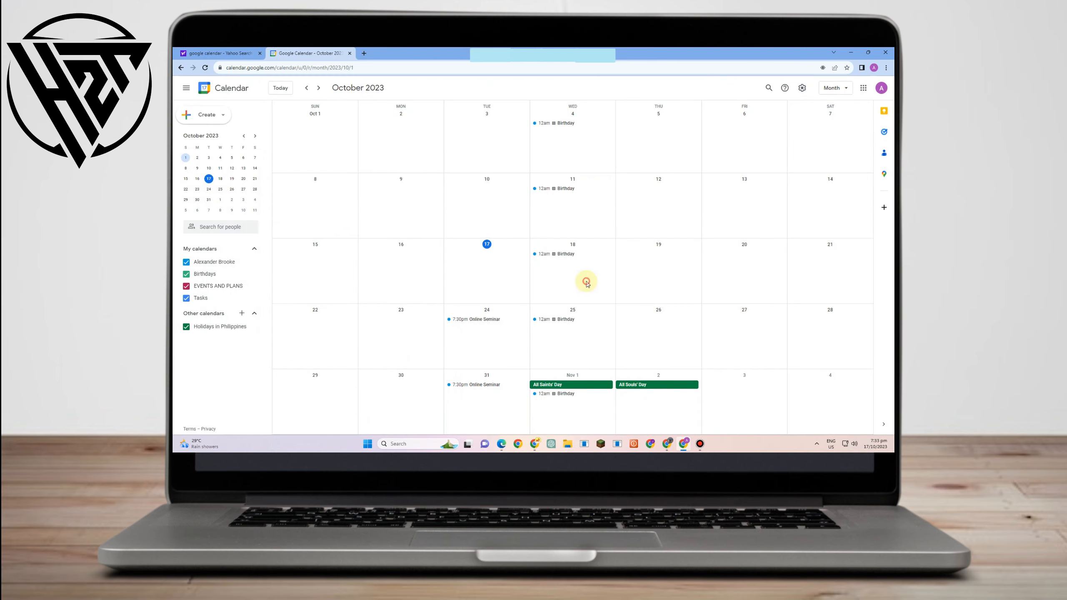
Start a new event on October 24, 2023 in the full event editor and title it "School Meeting"
left_click(469, 336)
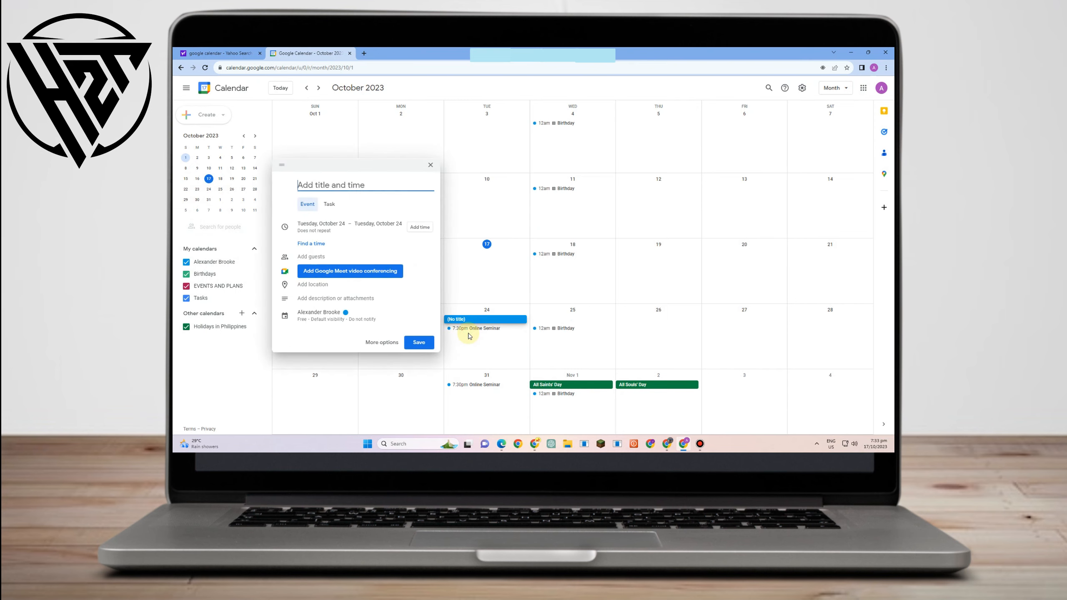
left_click(373, 343)
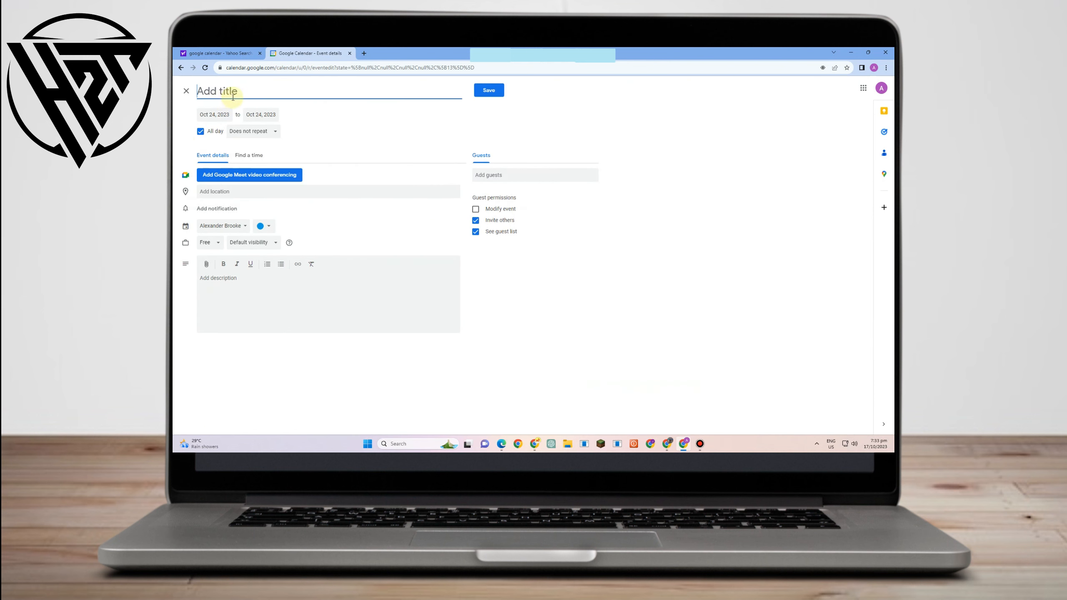
type("Dent")
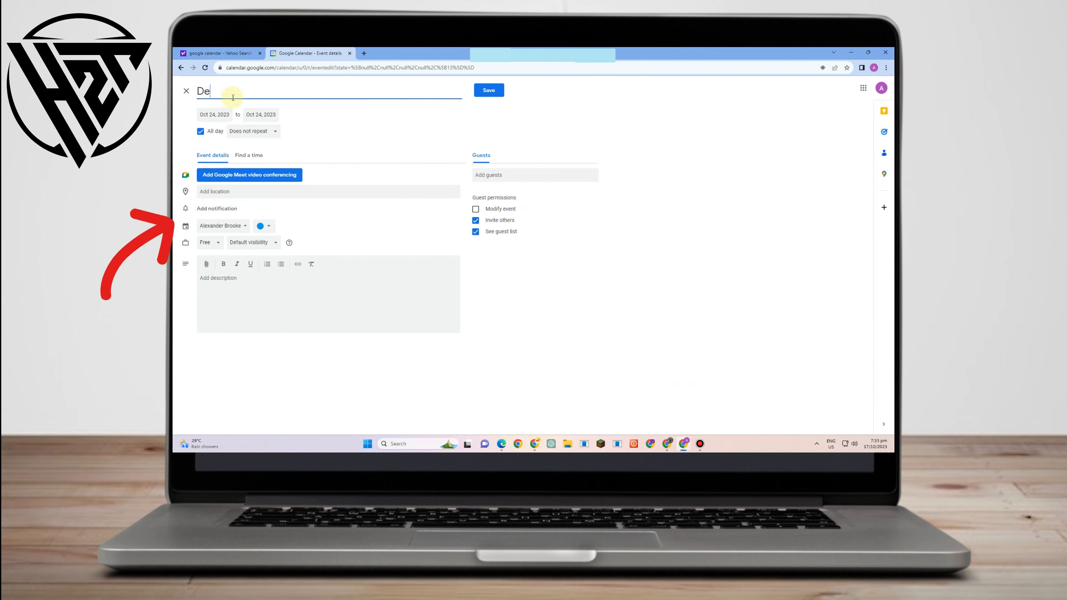
key("BackSpace")
key("BackSpace")
type("School MEet")
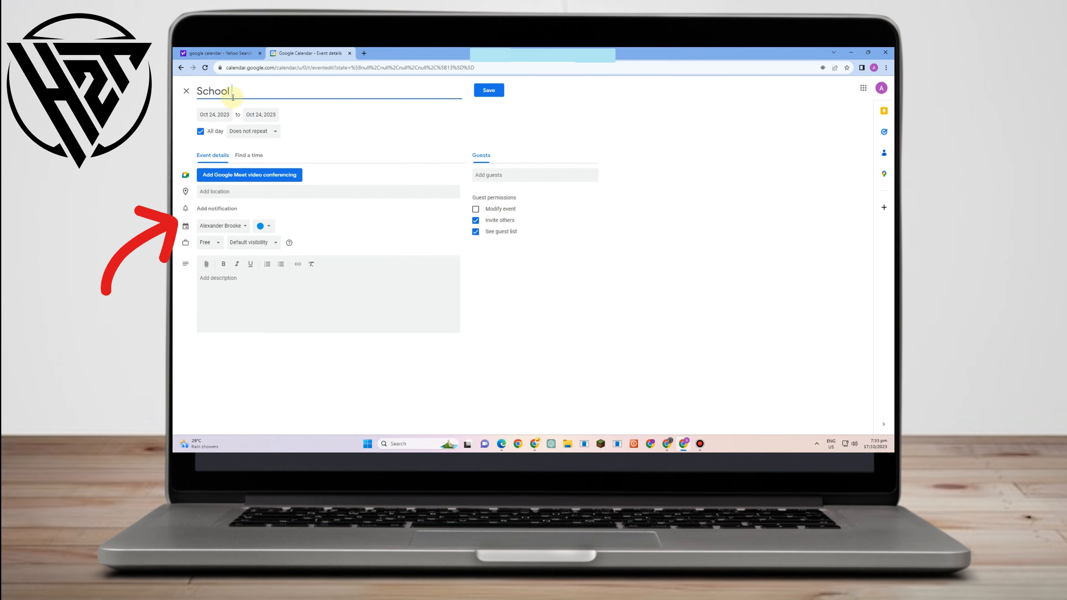
key("BackSpace")
key("BackSpace")
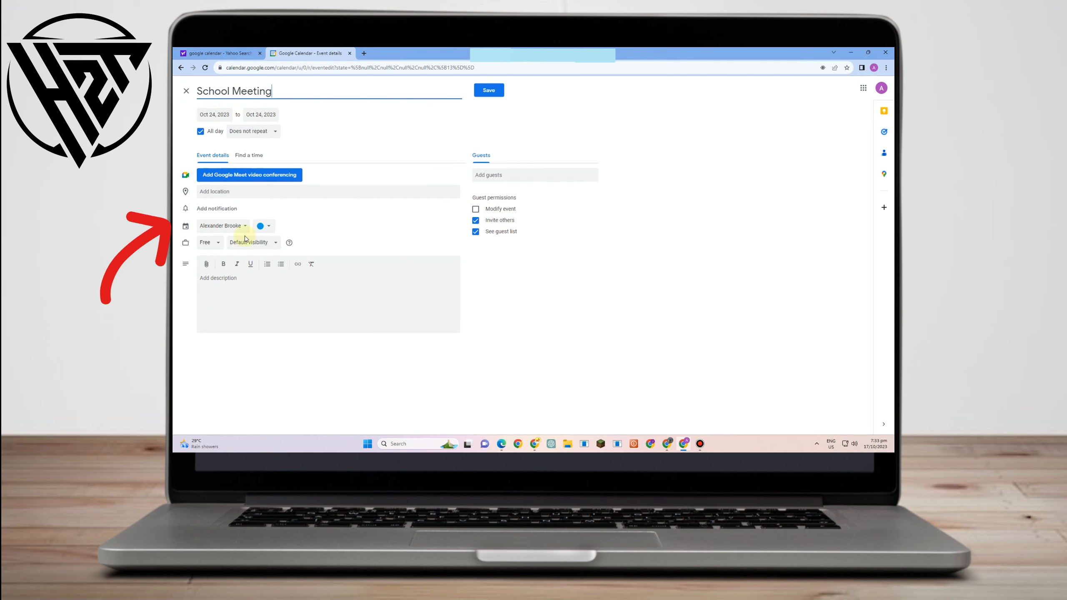
Assign the School Meeting event to the EVENTS AND PLANS calendar, set its availability to Busy and save it
left_click(234, 227)
left_click(245, 239)
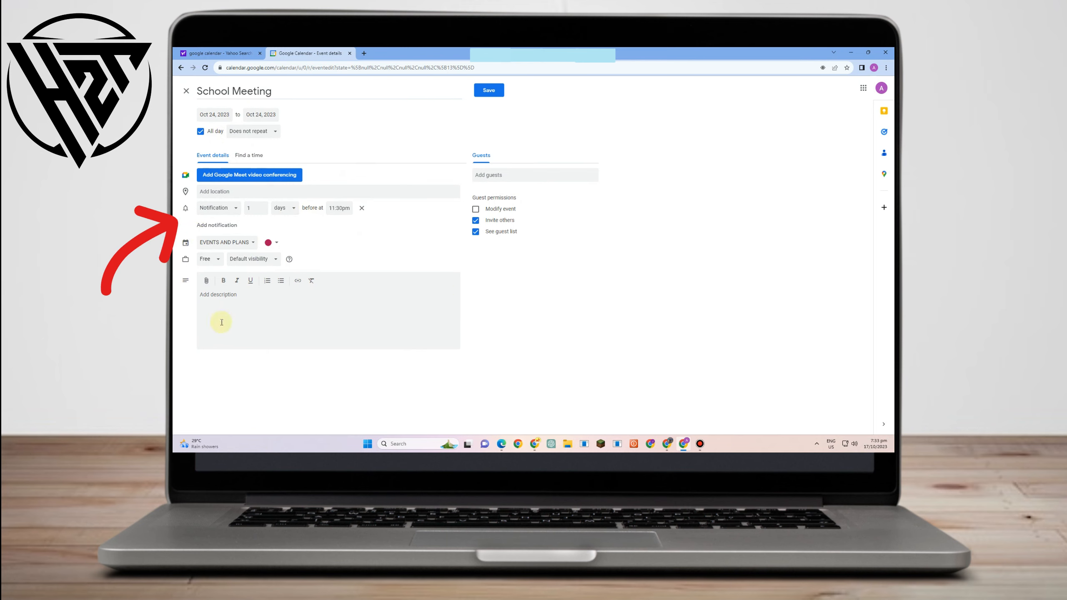
left_click(209, 259)
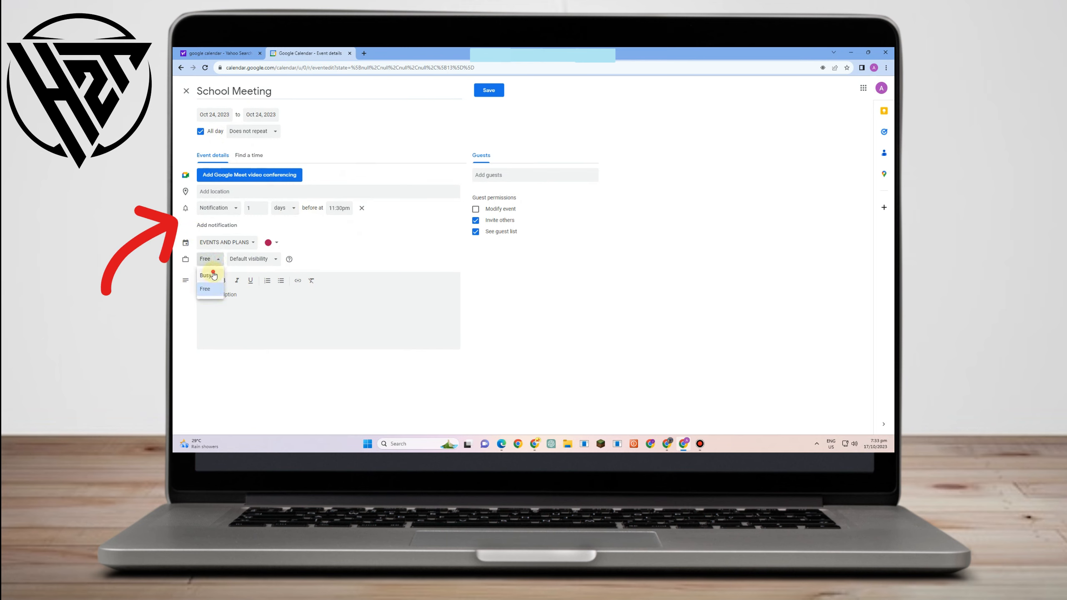
left_click(205, 286)
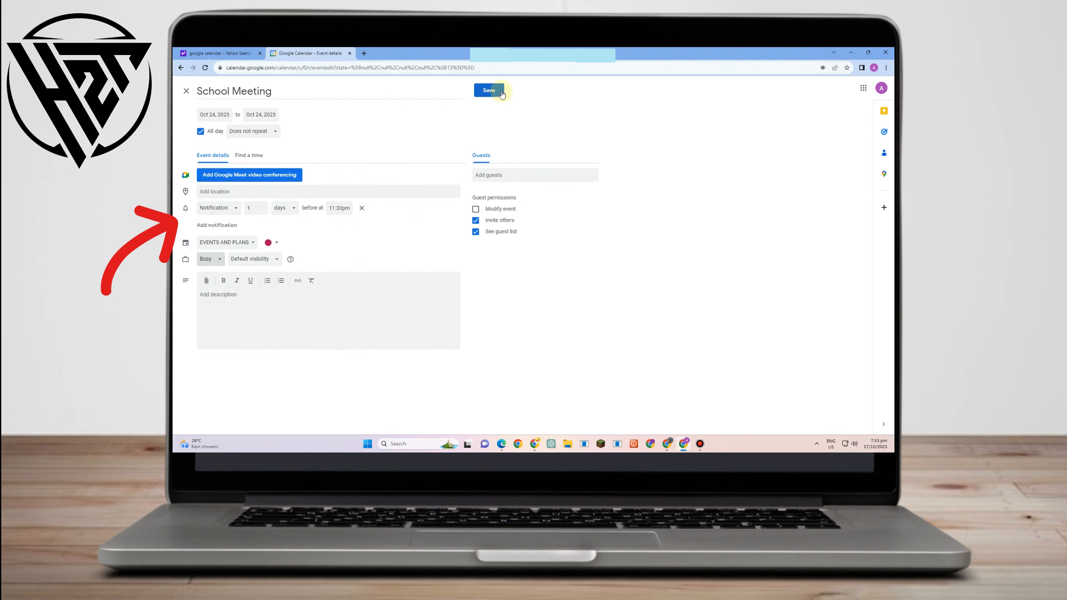
left_click(488, 90)
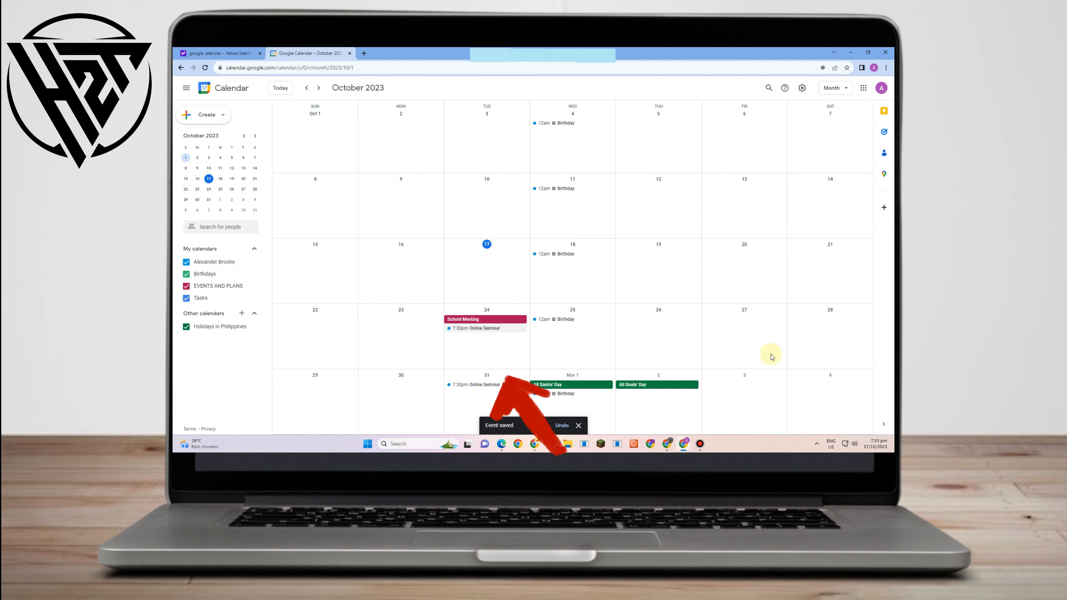
Search the calendar for "online", clear the query and look over the advanced search filters
scroll(483, 369, "down", 1)
scroll(479, 371, "up", 1)
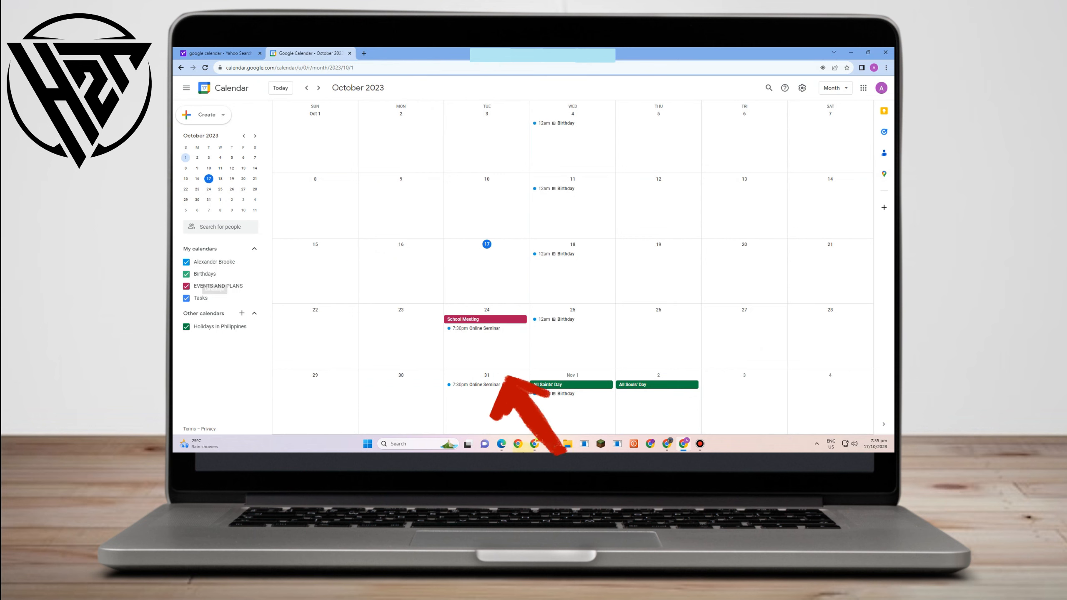
left_click(768, 88)
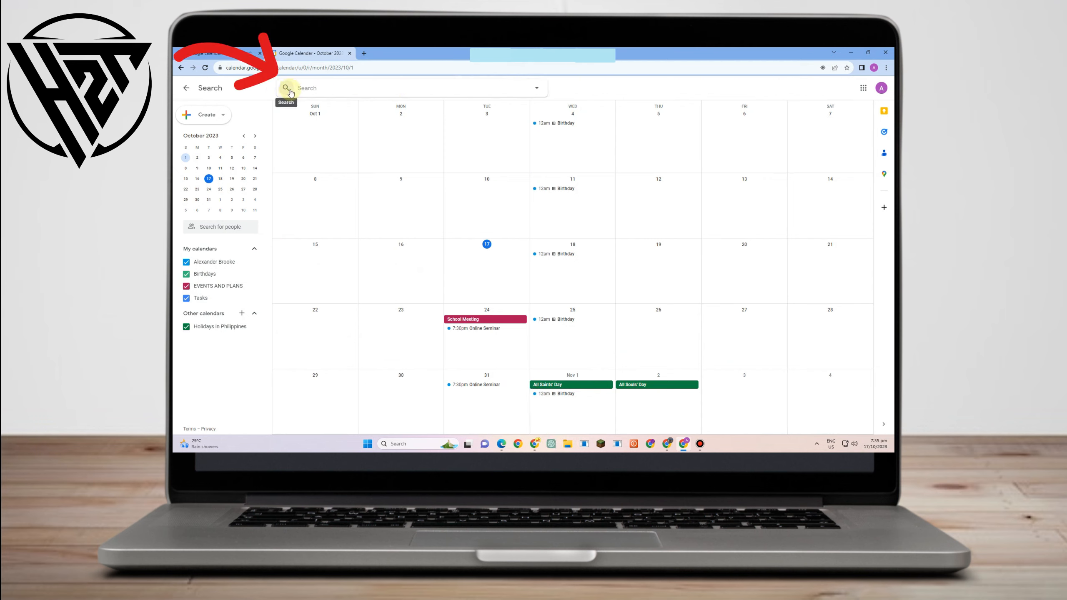
type("on")
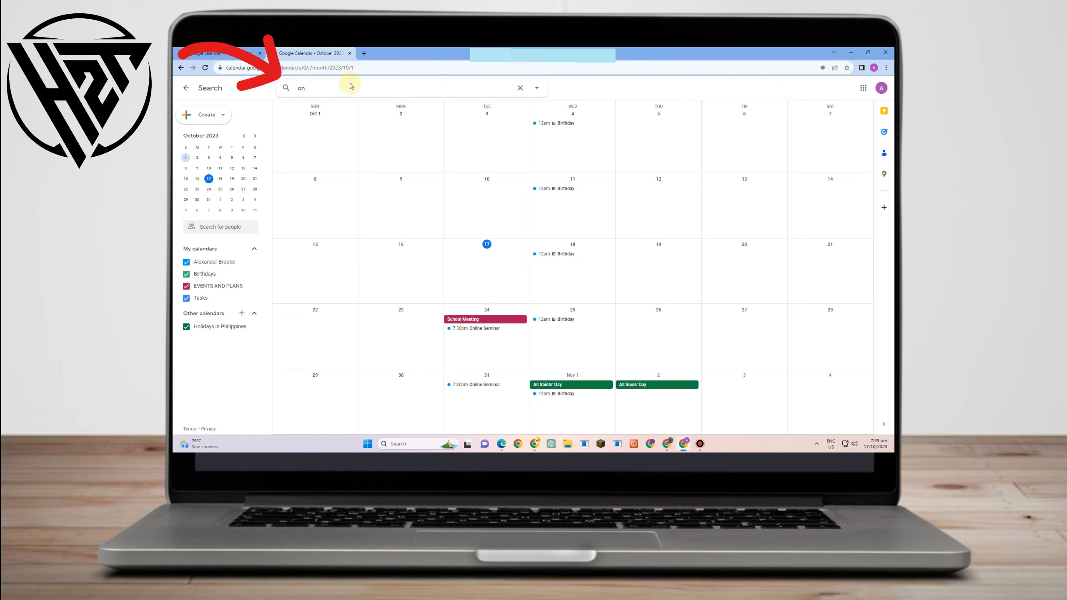
type("line")
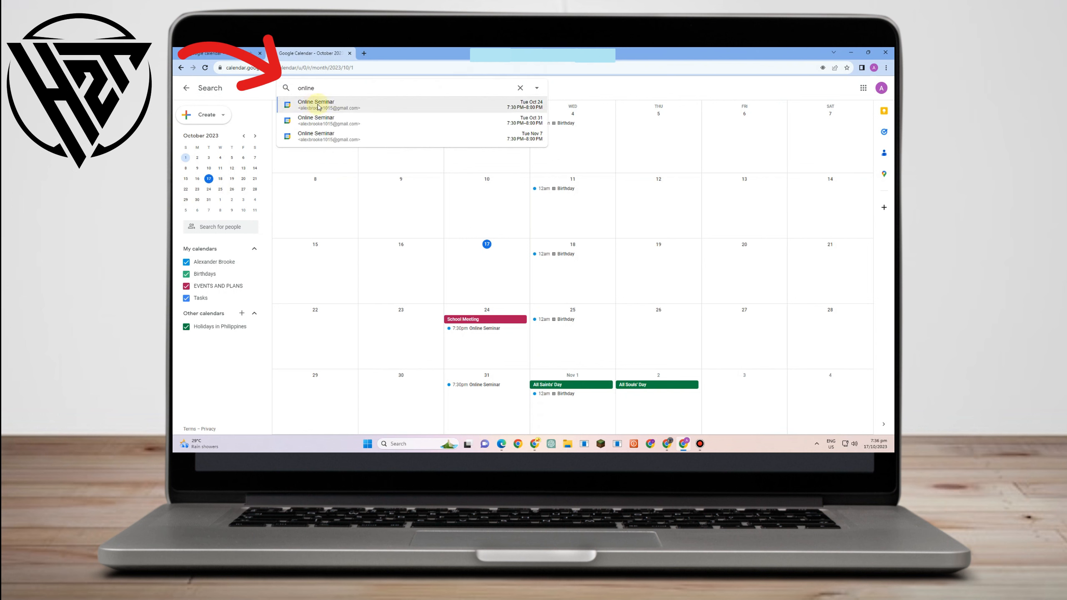
left_click(521, 88)
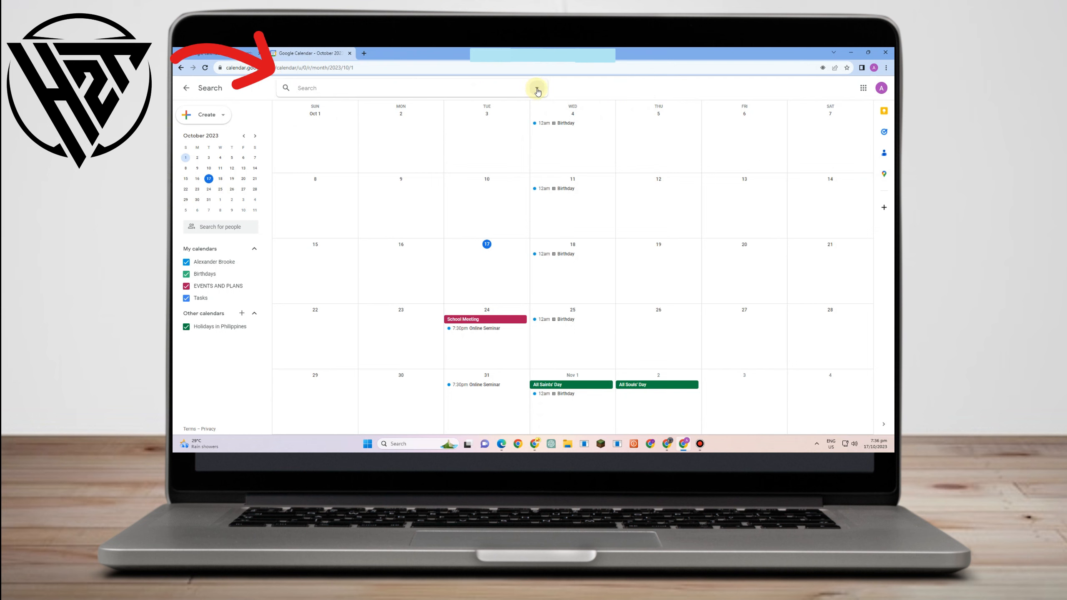
left_click(536, 90)
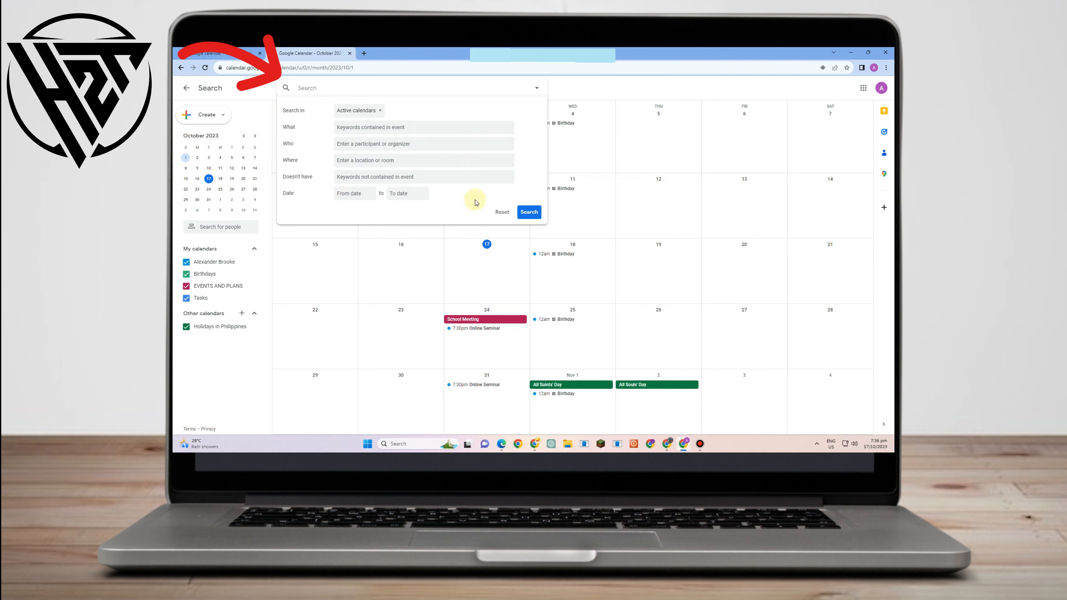
left_click(588, 89)
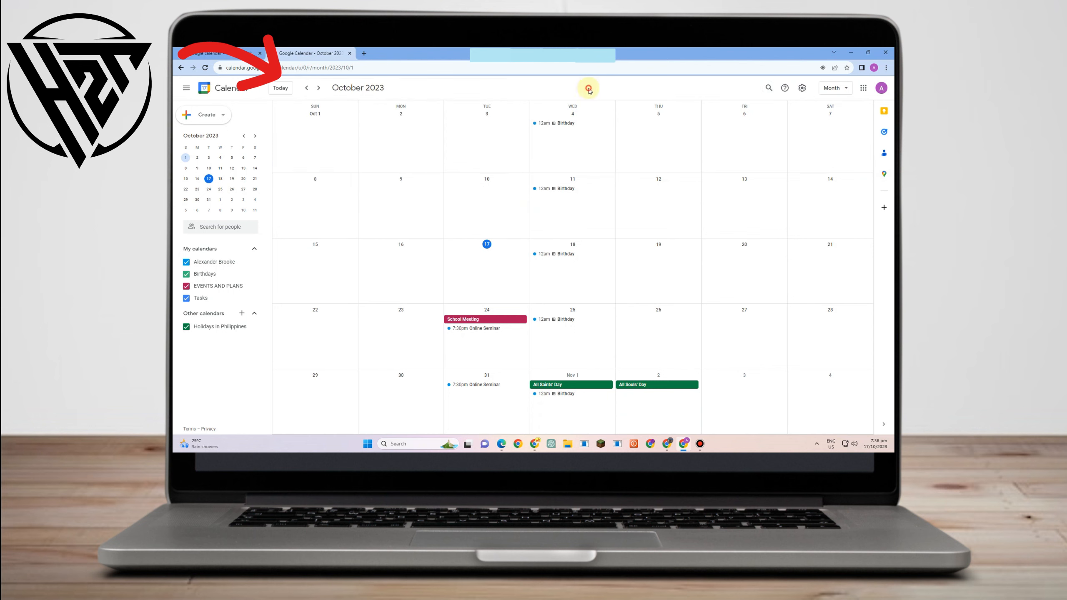
Look at the help options and the general settings, including time zone and world clock, and return to the calendar
left_click(784, 88)
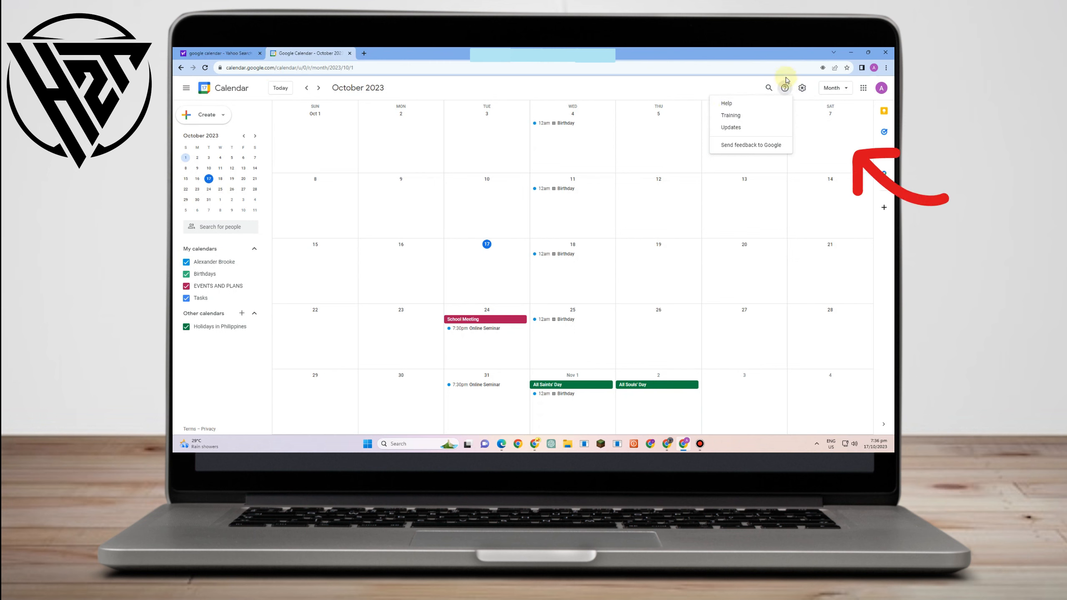
left_click(802, 90)
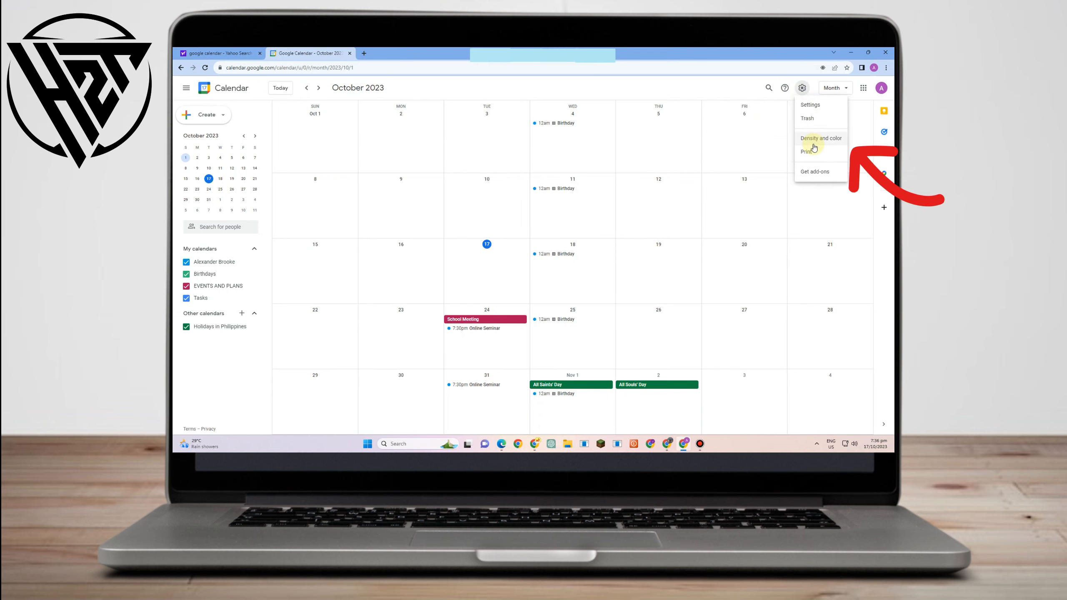
left_click(811, 109)
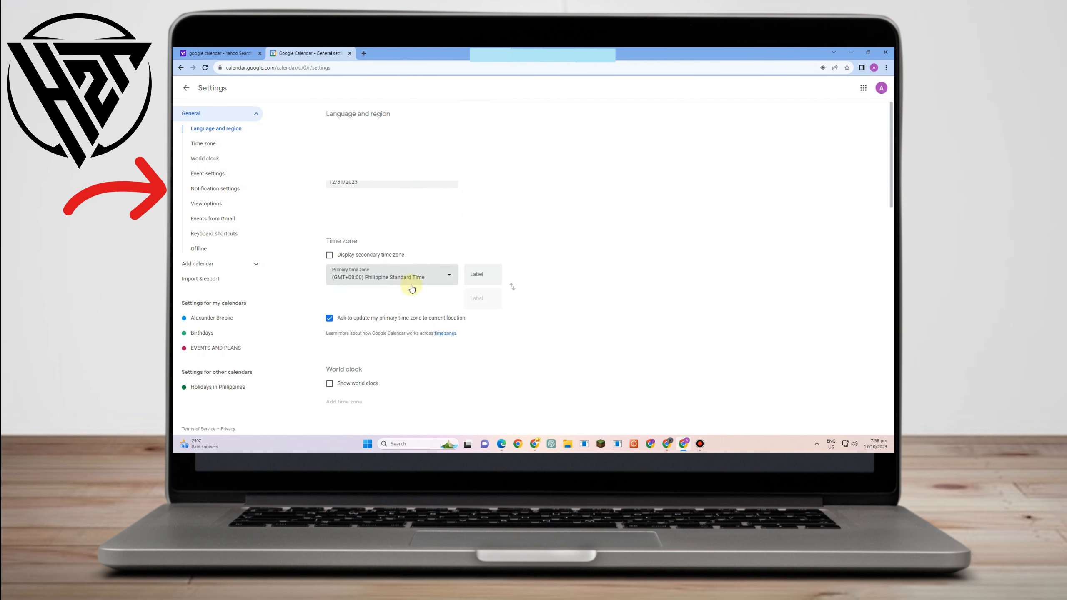
scroll(595, 326, "down", 3)
left_click(186, 88)
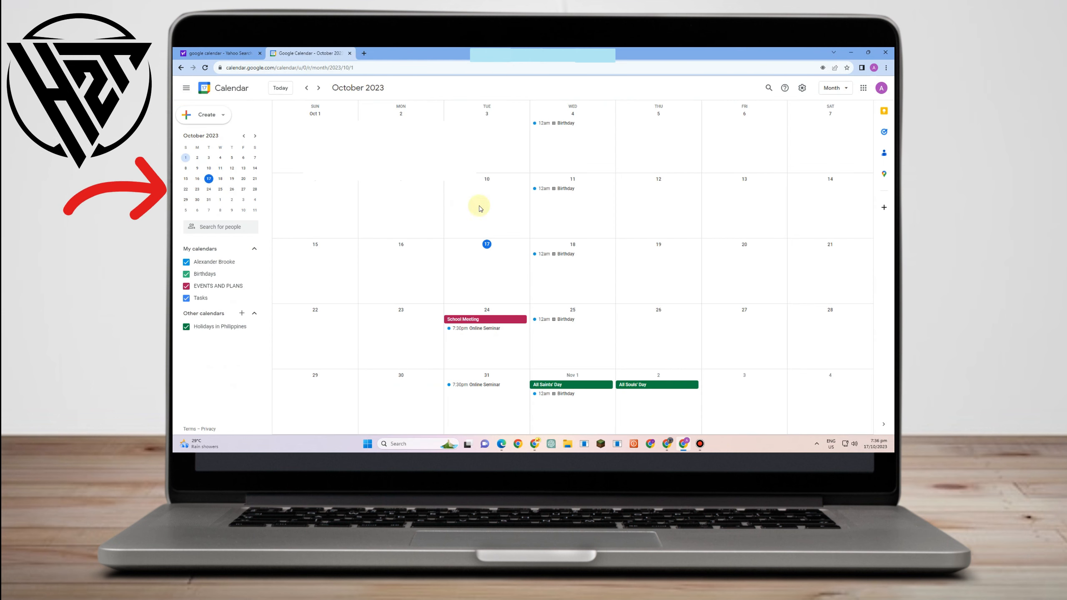
View the whole year 2023, check the events on December 20 and show December 2023 as a month
scroll(552, 284, "down", 1)
left_click(833, 88)
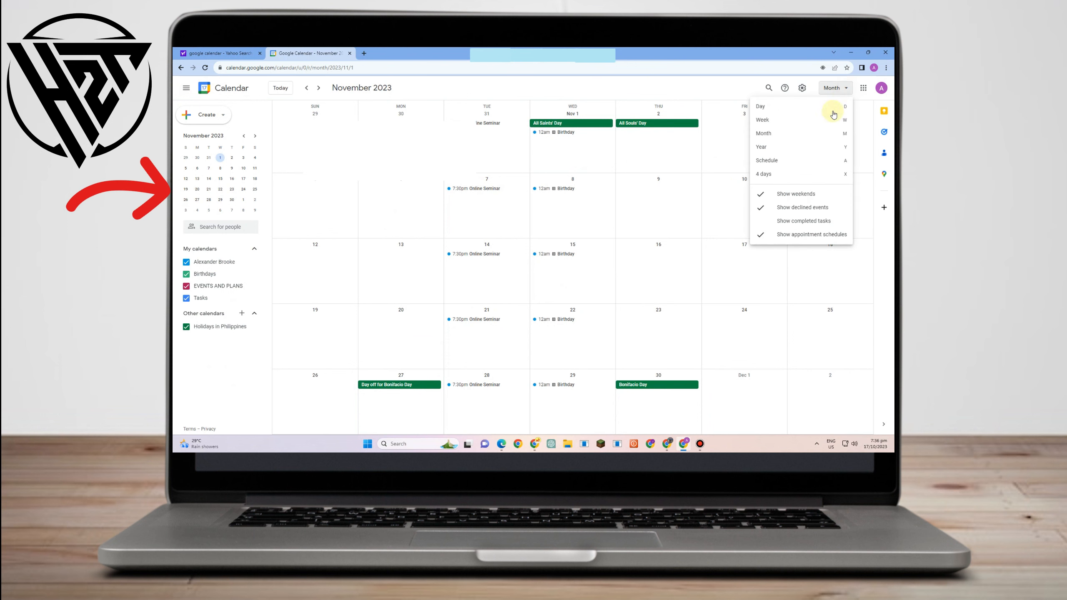
left_click(796, 149)
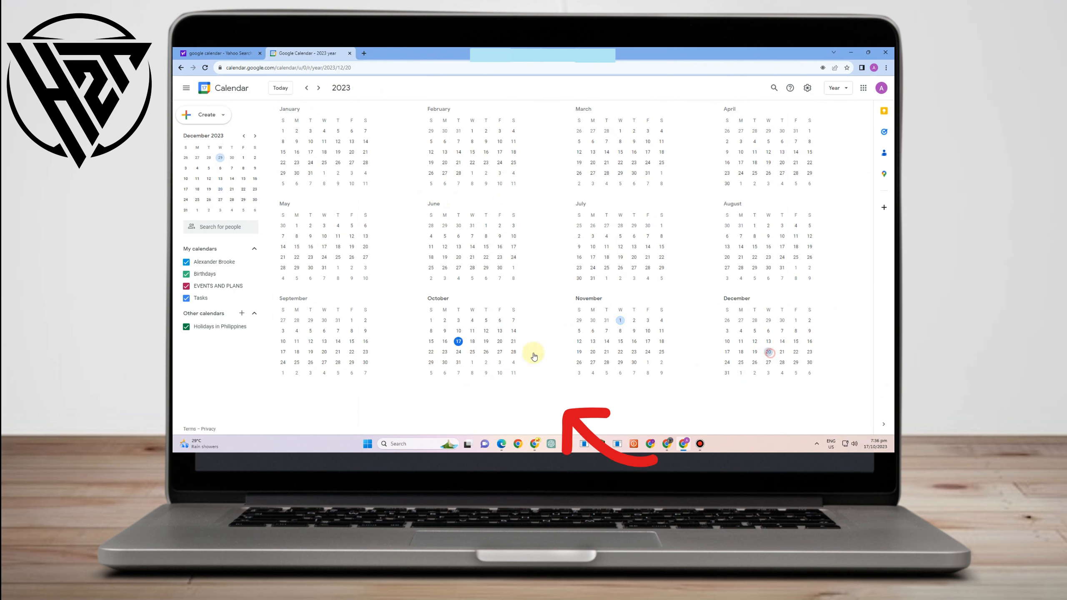
left_click(768, 352)
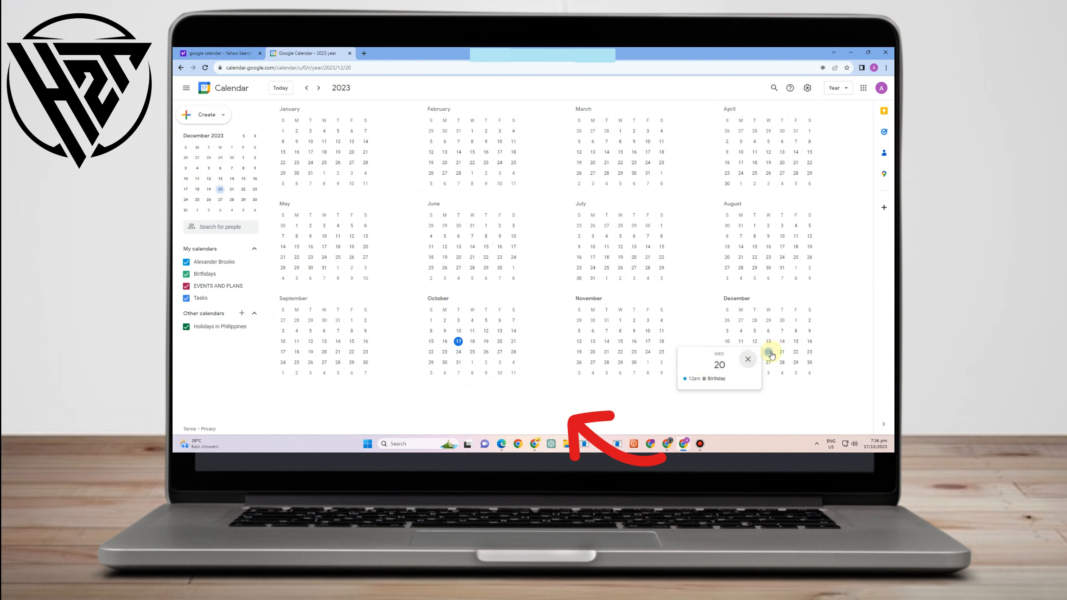
key("m")
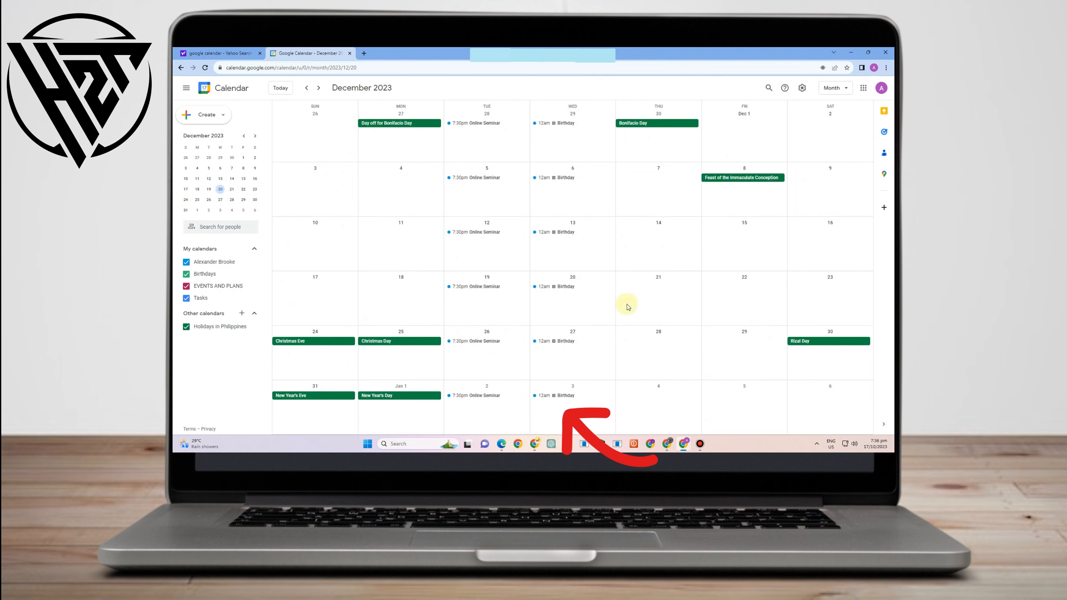
left_click(601, 304)
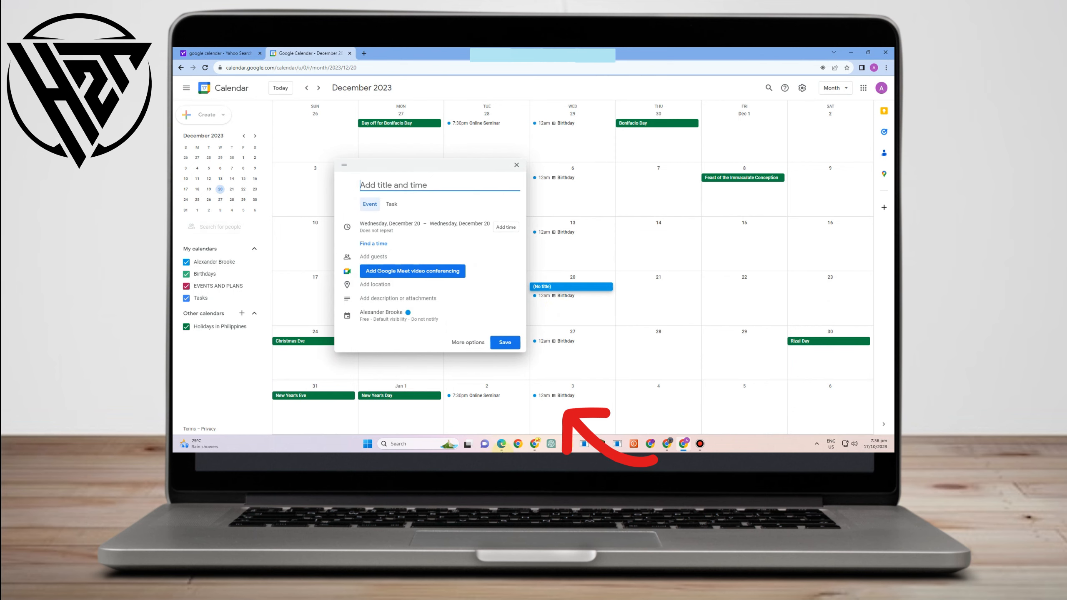
left_click(518, 166)
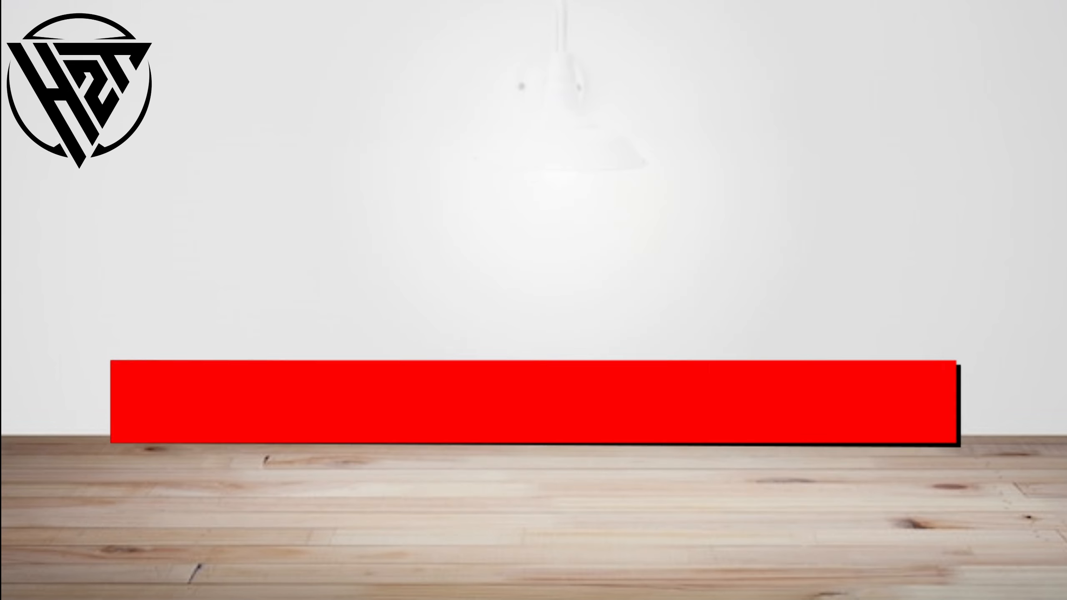